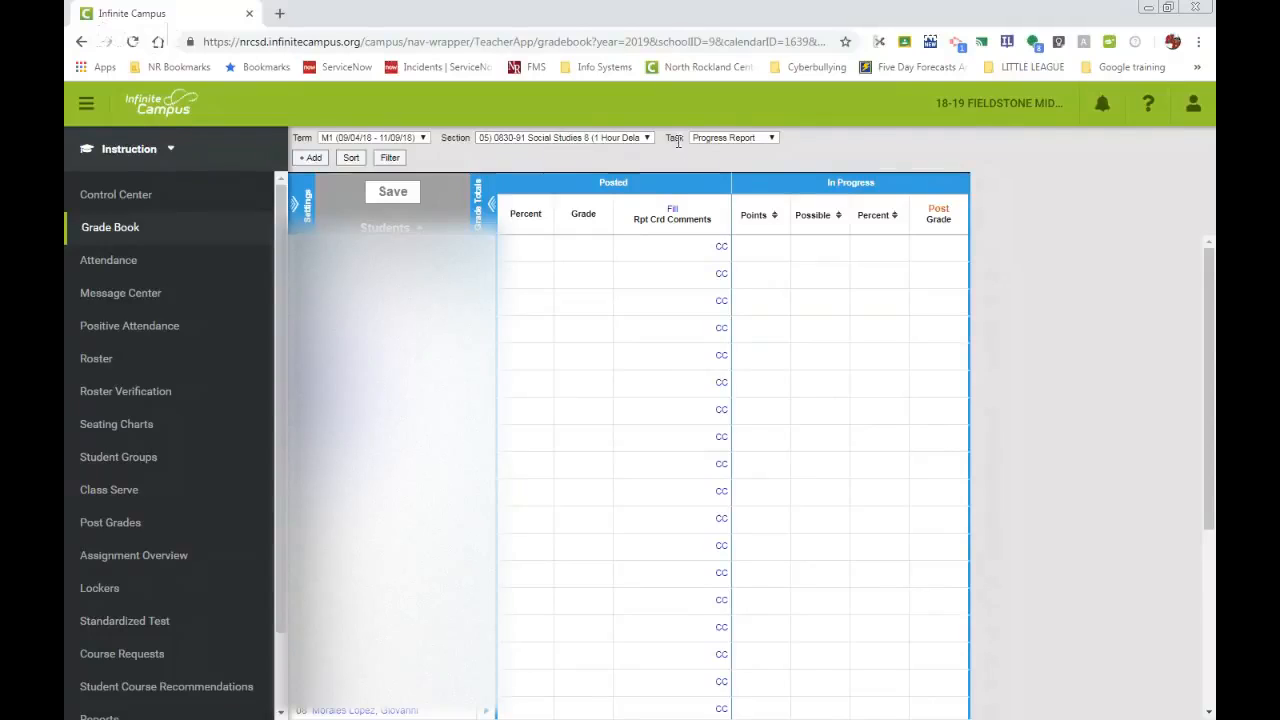
Choose the Progress Report task for the M1 social studies section, and collapse and re-expand the Grade Totals section.
click(771, 139)
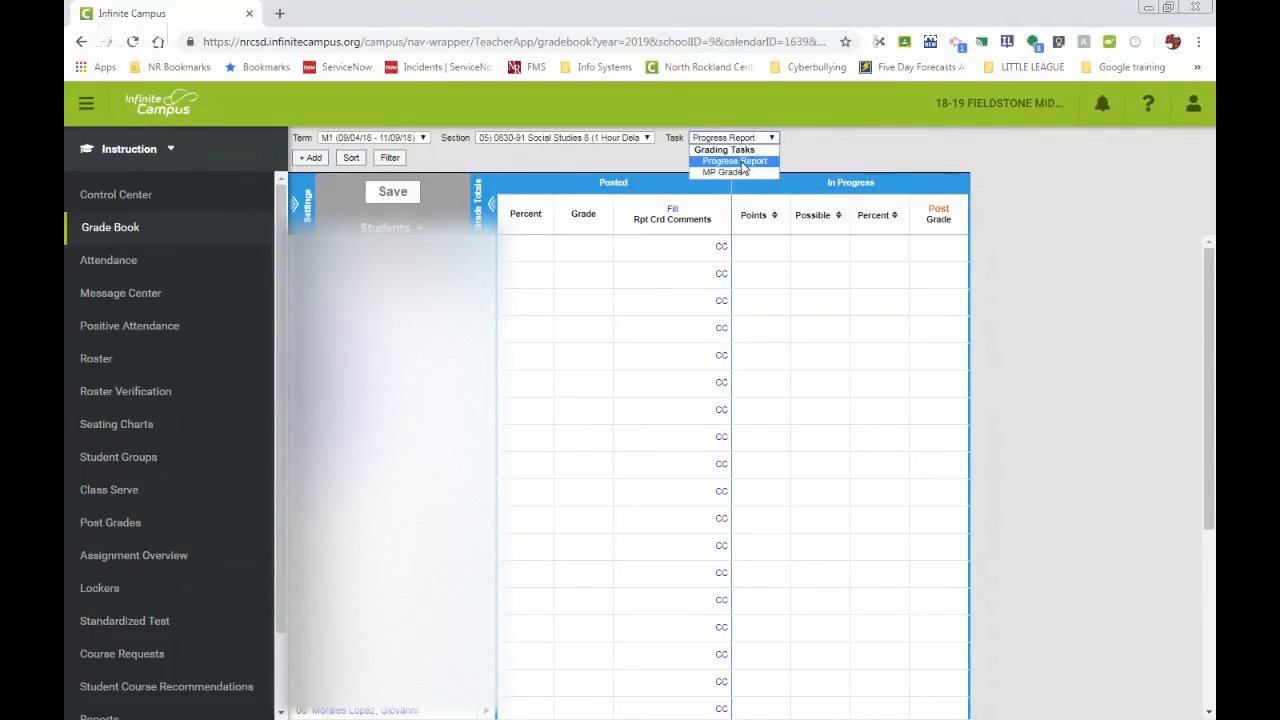
click(742, 163)
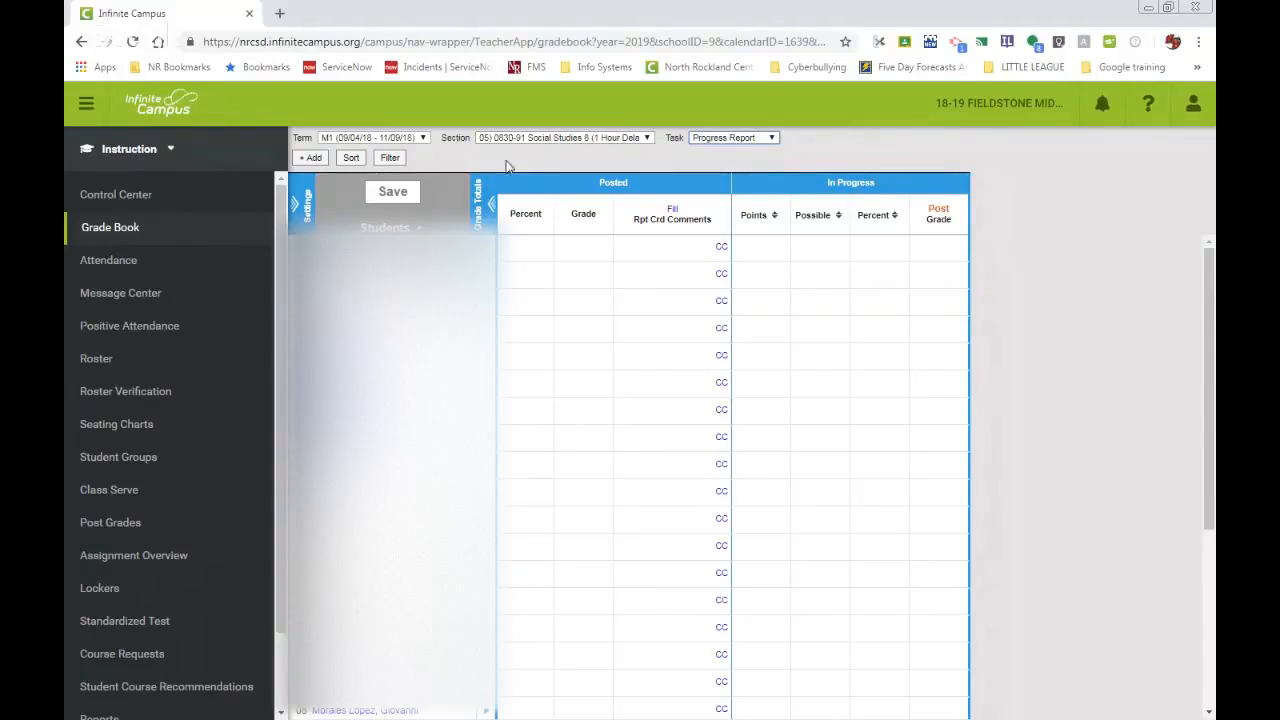
click(491, 205)
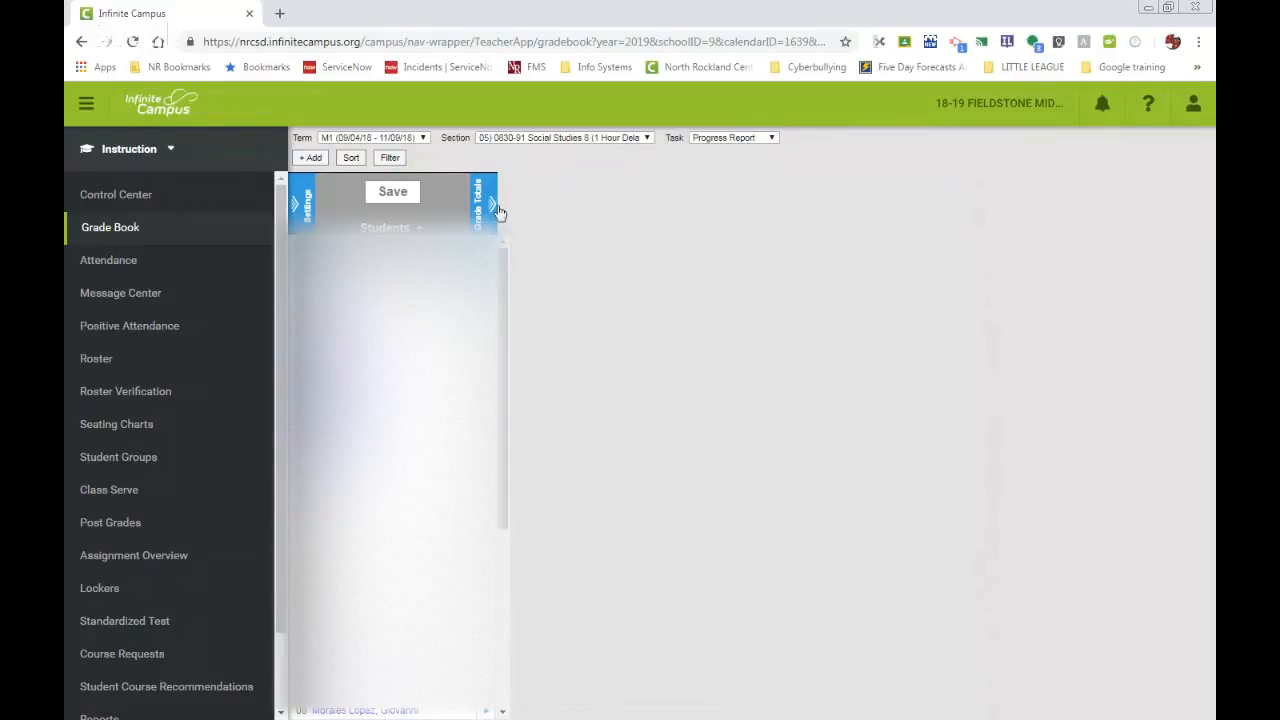
click(497, 210)
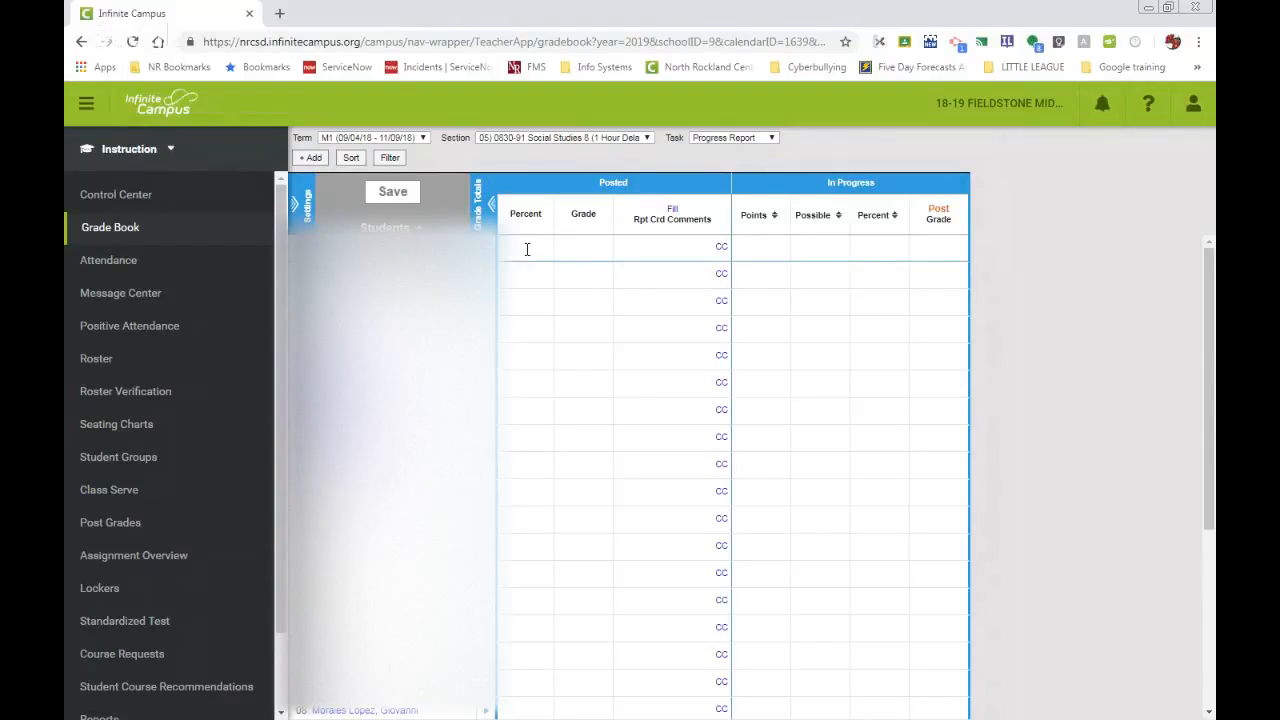
Set the posted grade to IPR for the first three students in the grade book.
click(590, 249)
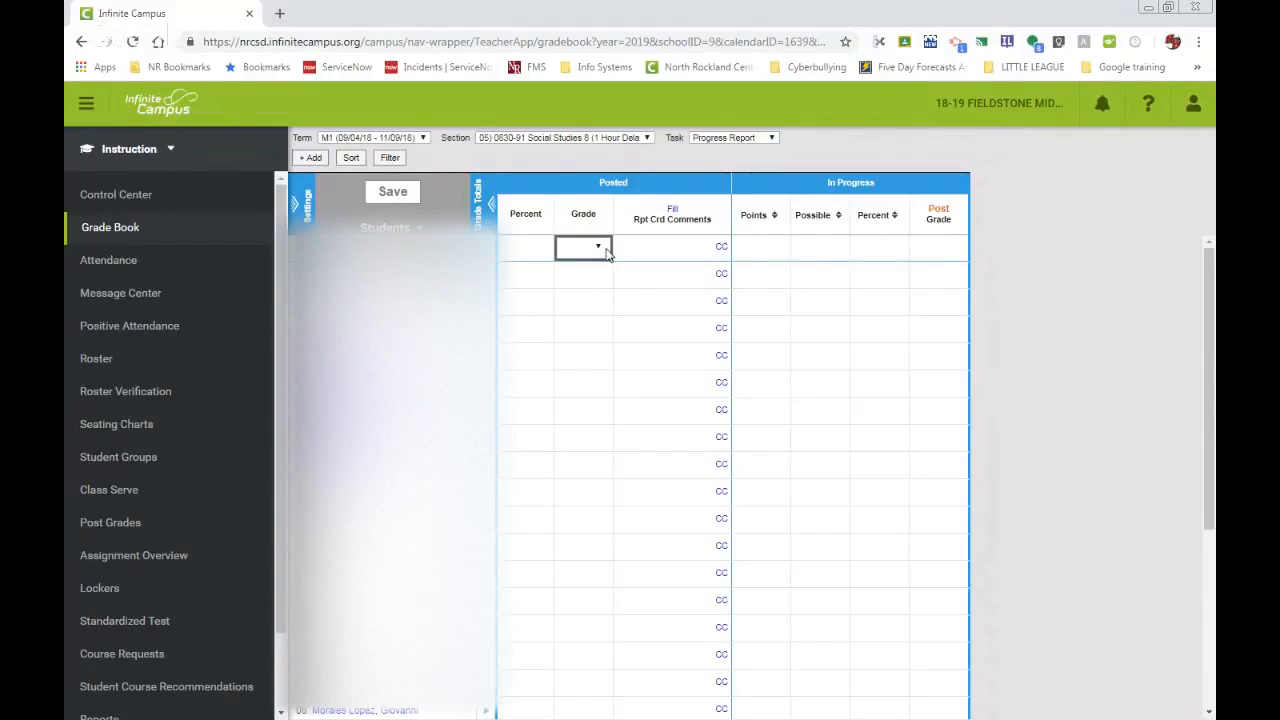
click(603, 249)
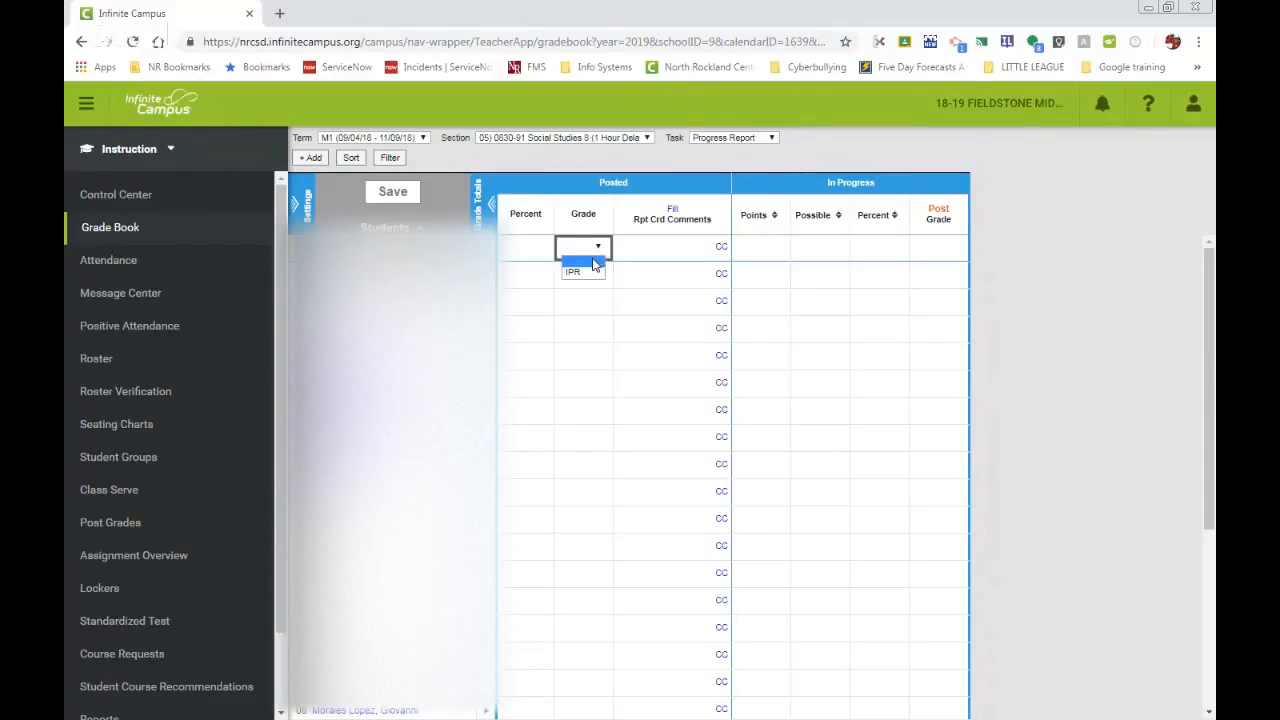
click(578, 272)
click(578, 278)
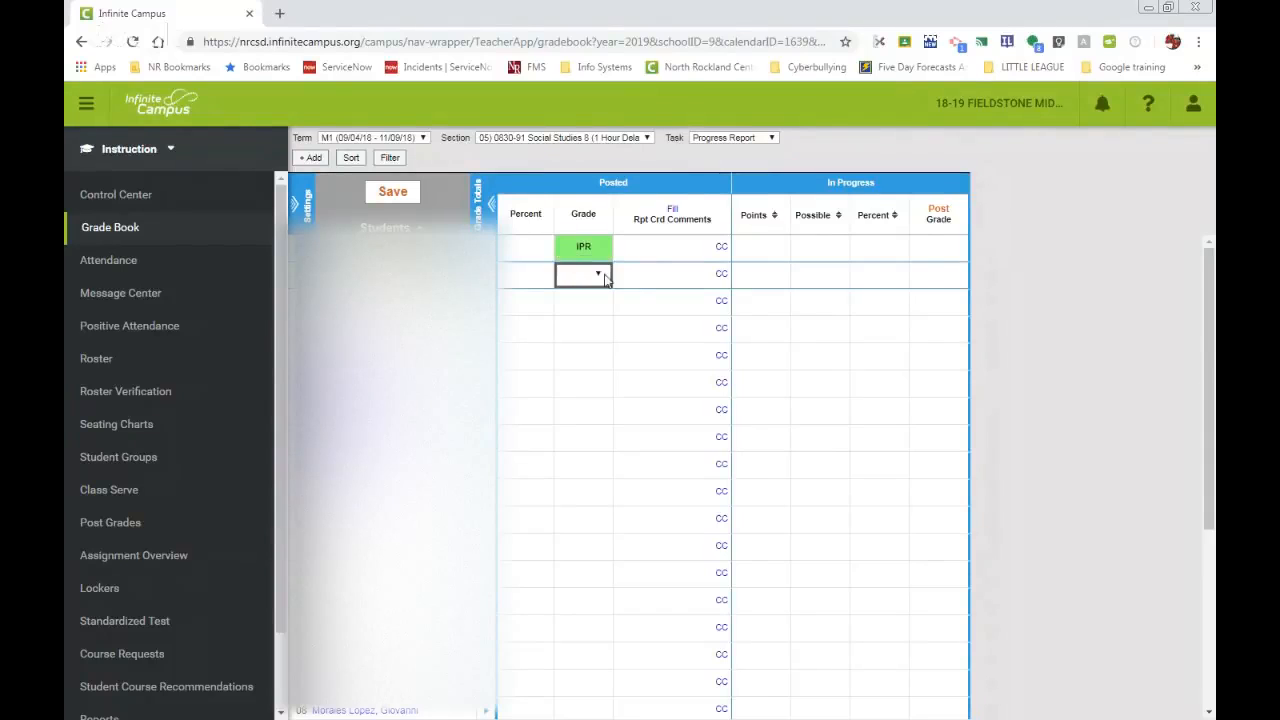
click(603, 274)
click(578, 300)
click(590, 302)
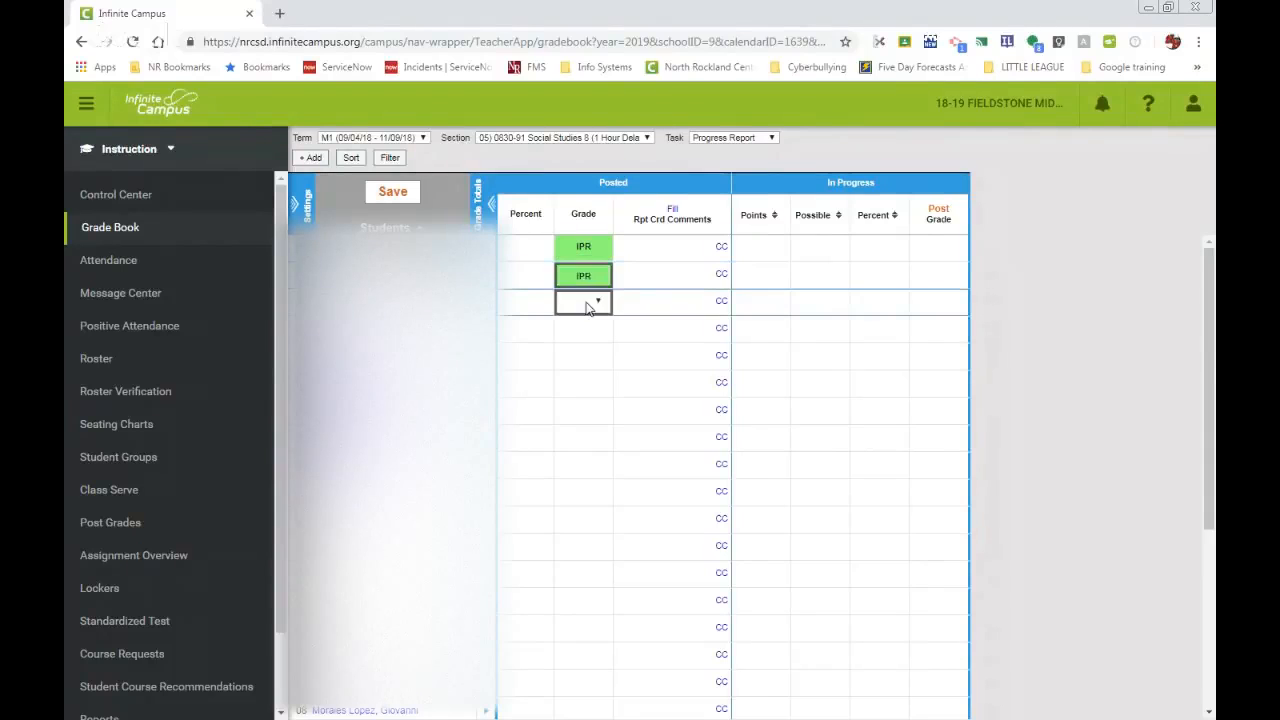
click(601, 303)
click(586, 327)
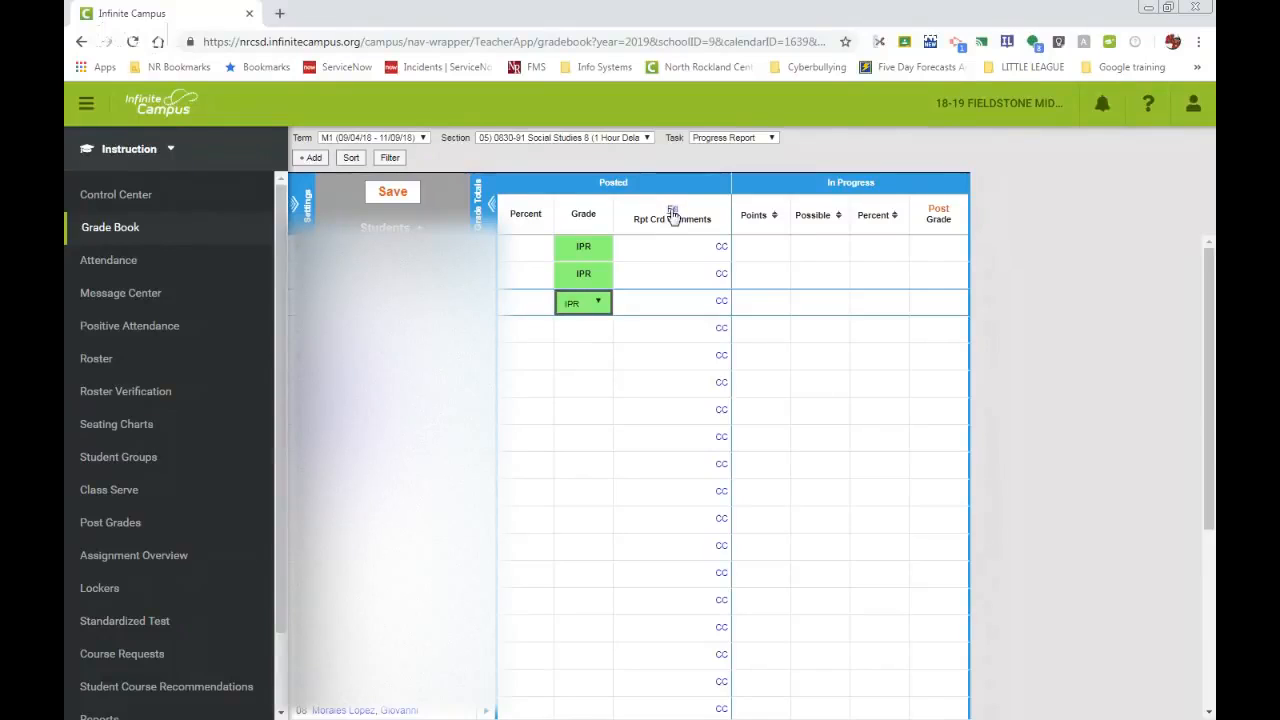
Add canned report card comments E300 and E302 to the first student in the grade book.
click(721, 249)
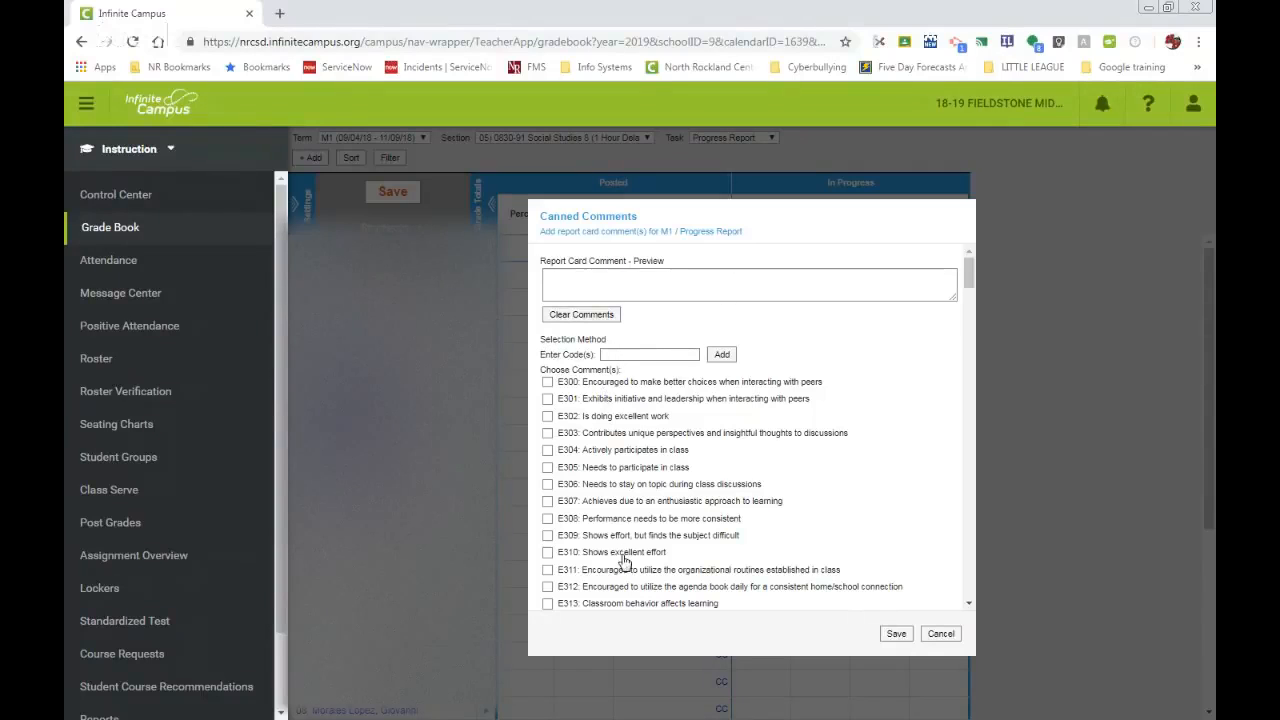
scroll(622, 562, down, 5)
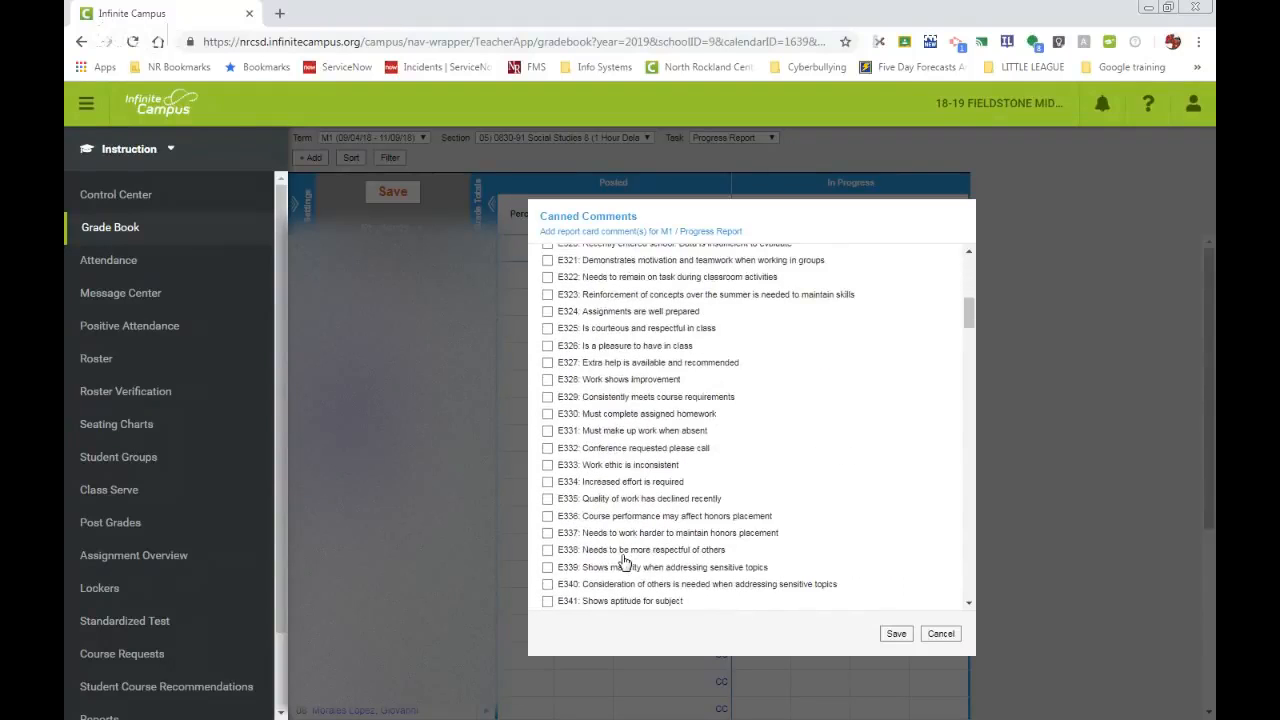
scroll(622, 562, up, 5)
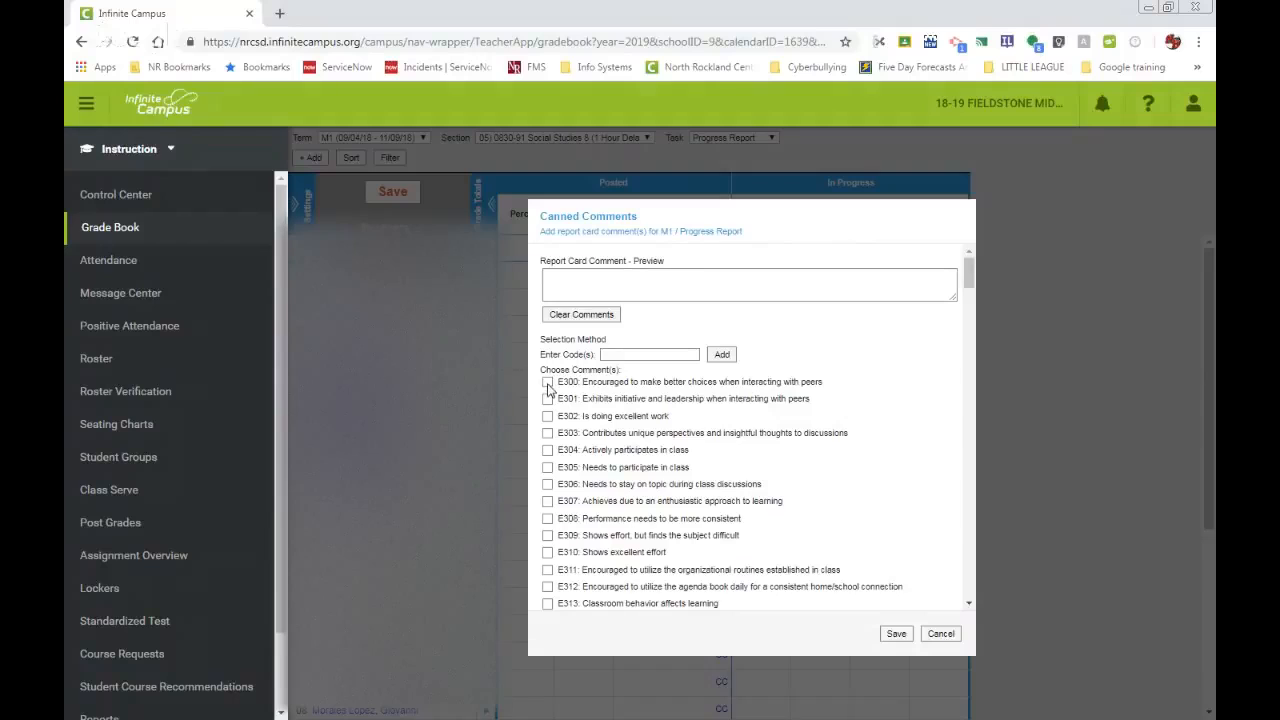
click(547, 383)
click(547, 416)
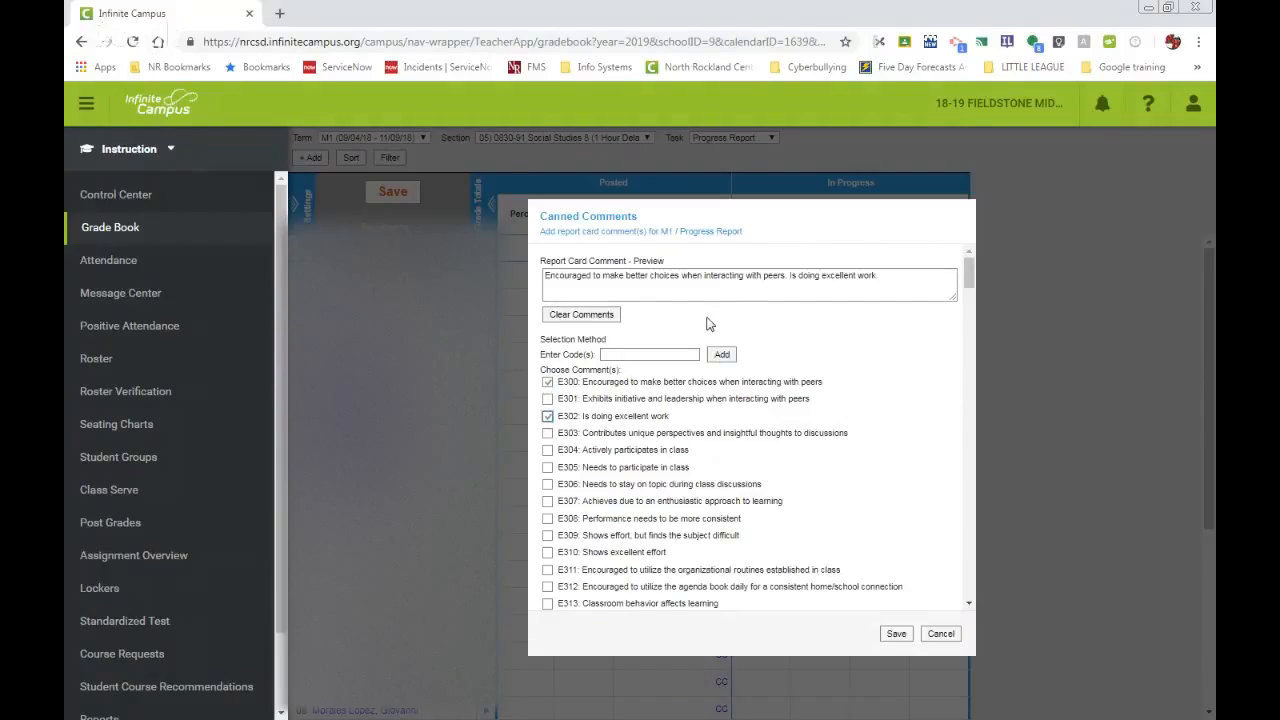
click(896, 636)
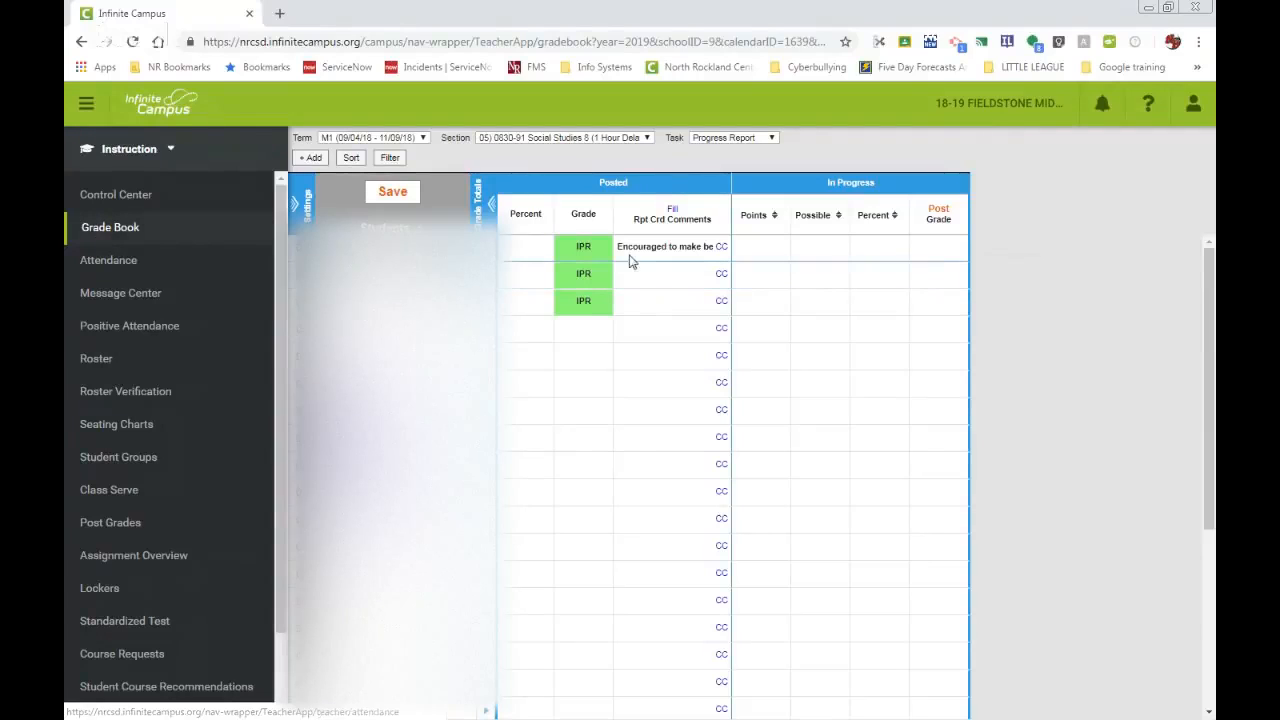
Clear the posted IPR grade of the first two students, keeping IPR for the third student.
click(590, 248)
click(601, 249)
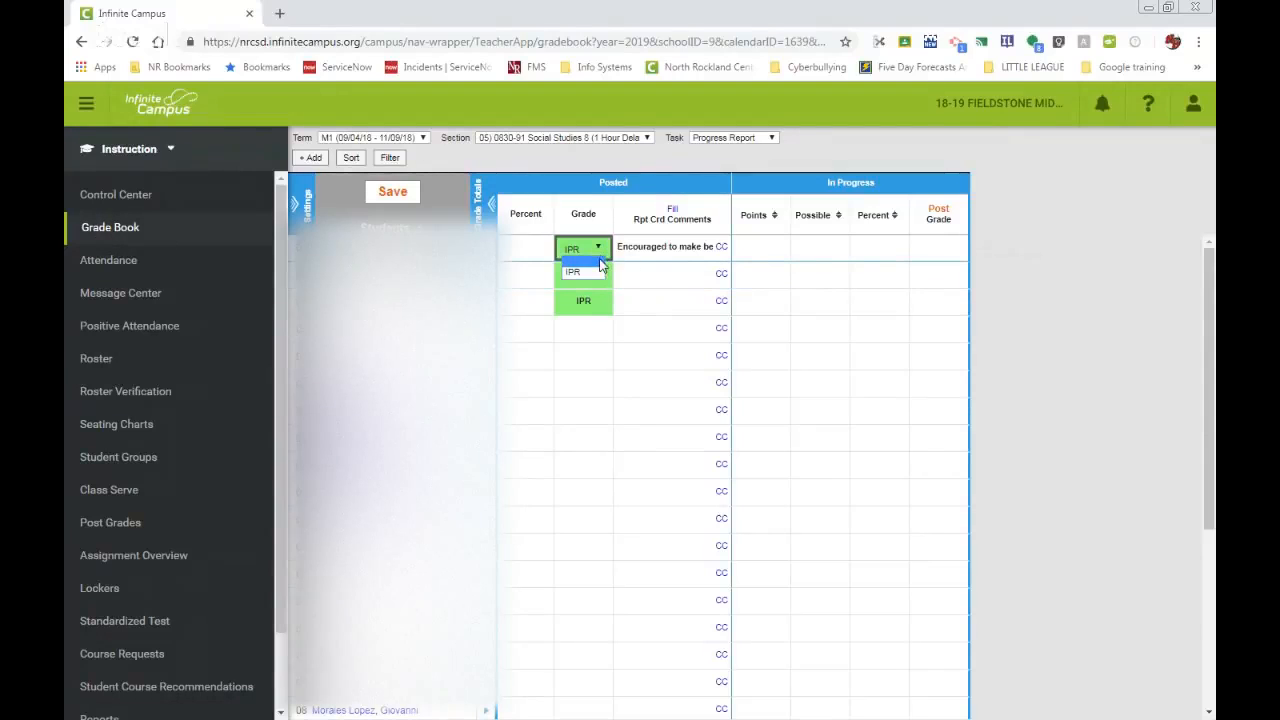
click(588, 265)
click(597, 277)
click(597, 277)
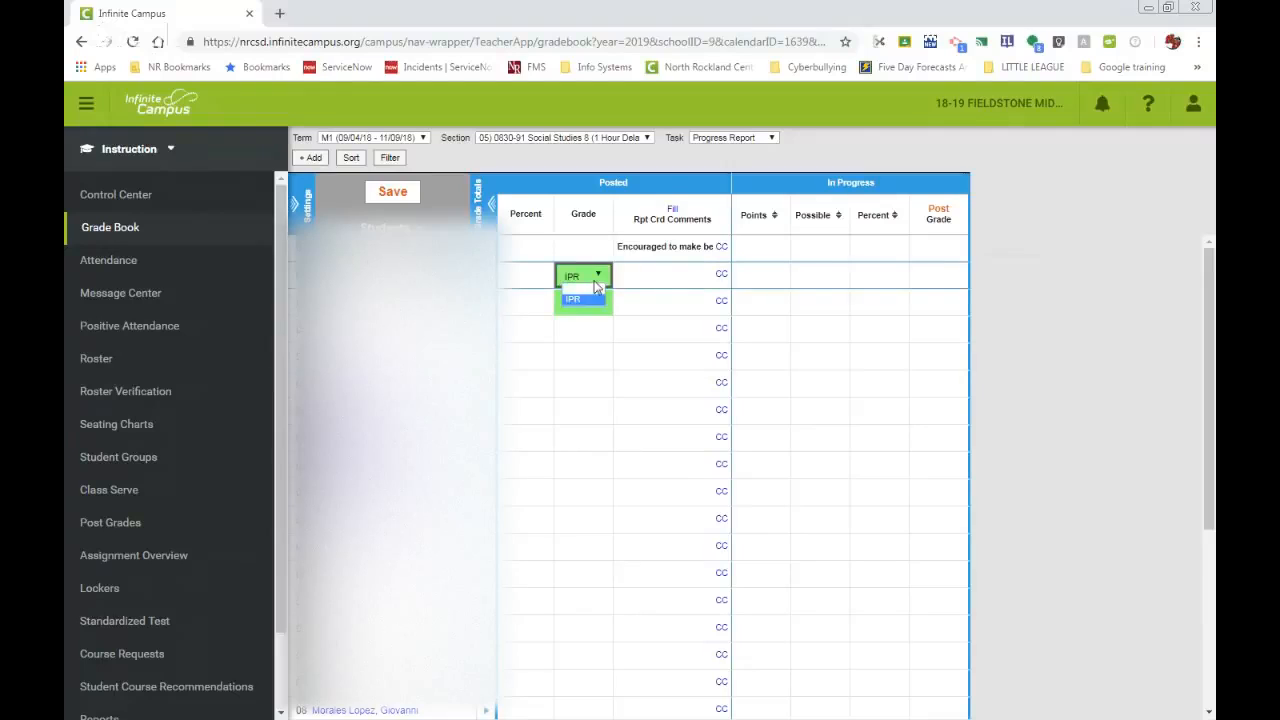
click(594, 293)
click(602, 304)
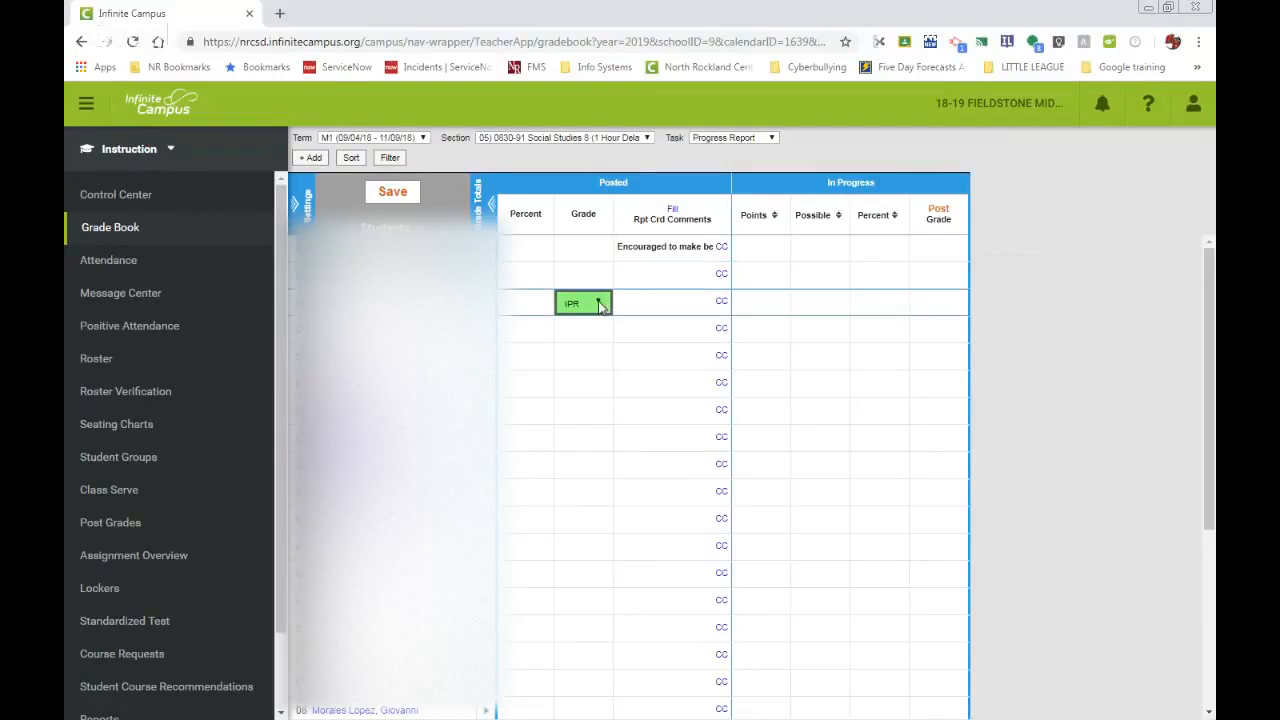
click(600, 304)
click(592, 327)
Set the posted grade back to IPR for the second and first students.
click(600, 277)
click(598, 277)
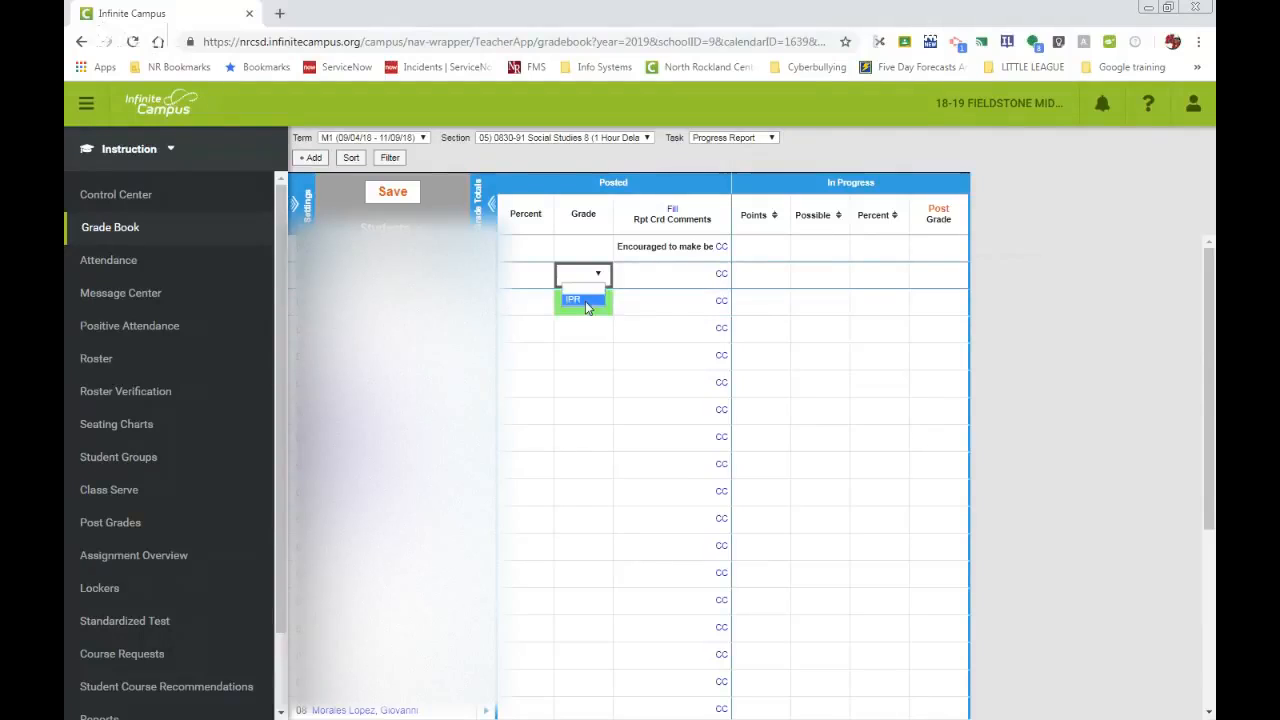
click(594, 300)
click(600, 248)
click(600, 248)
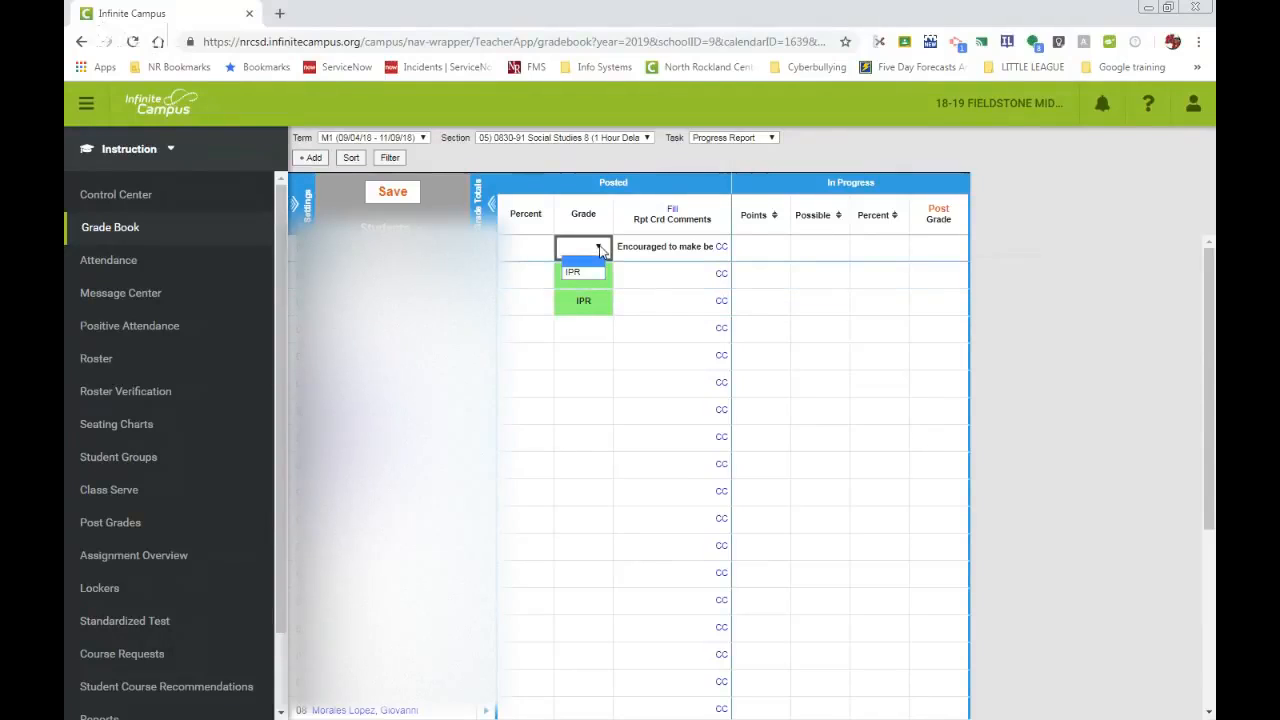
click(594, 274)
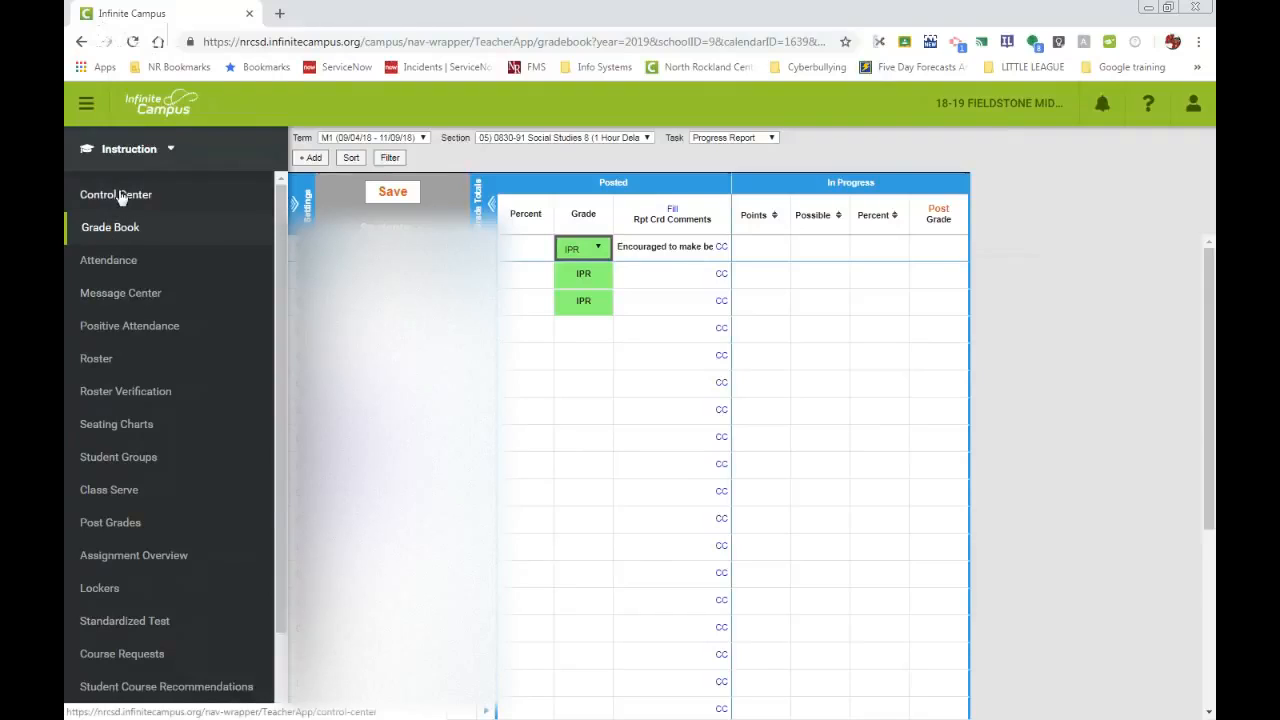
Open Post Grades, discarding the unsaved grade book changes, and choose the Progress Report task.
click(123, 533)
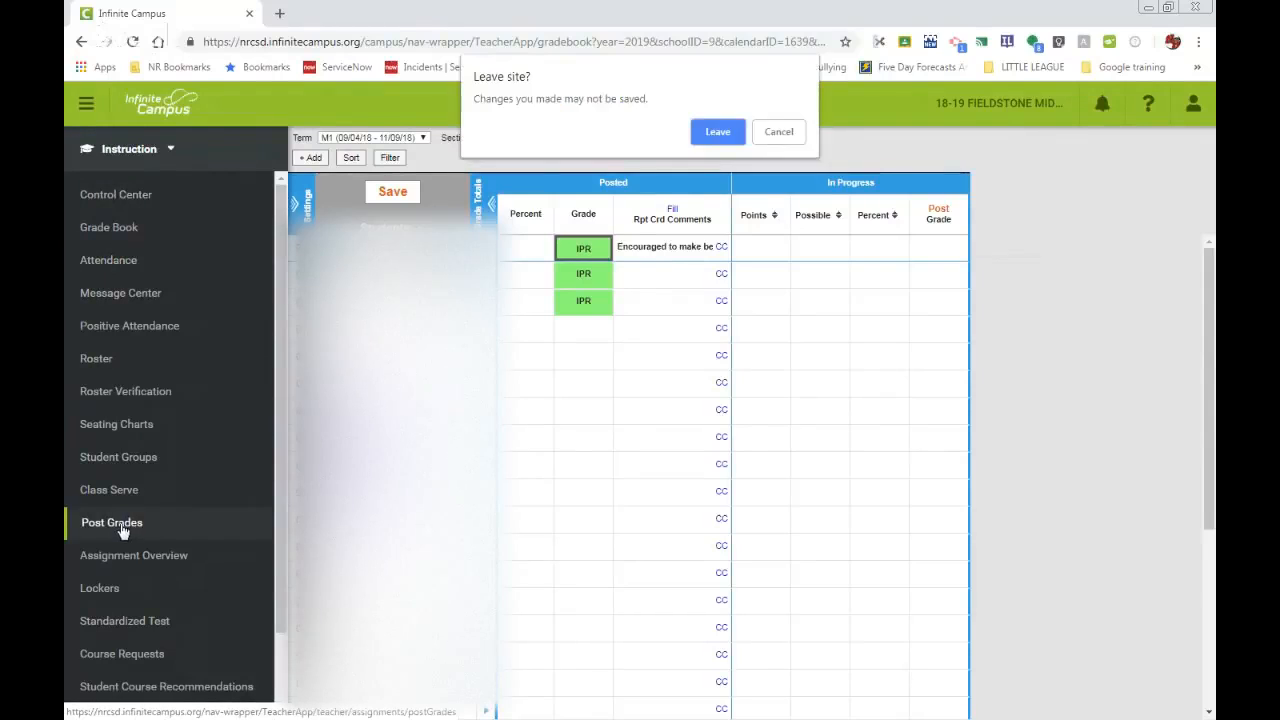
click(718, 133)
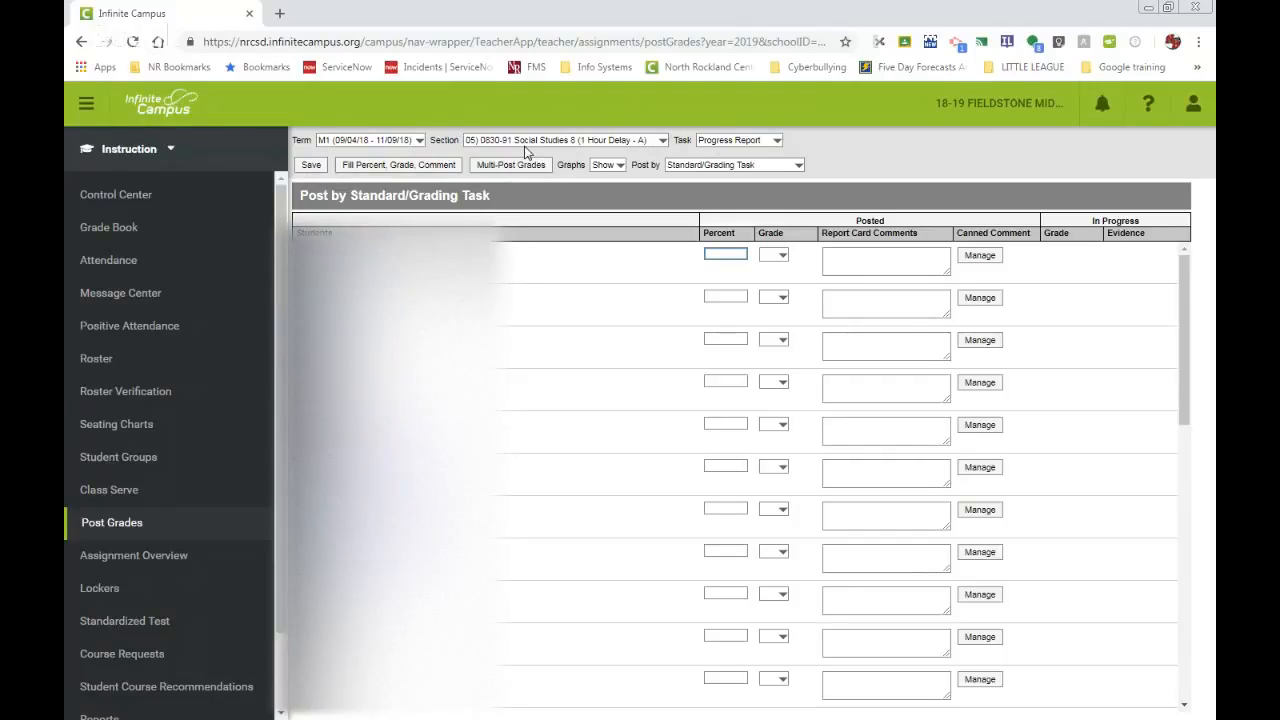
click(776, 141)
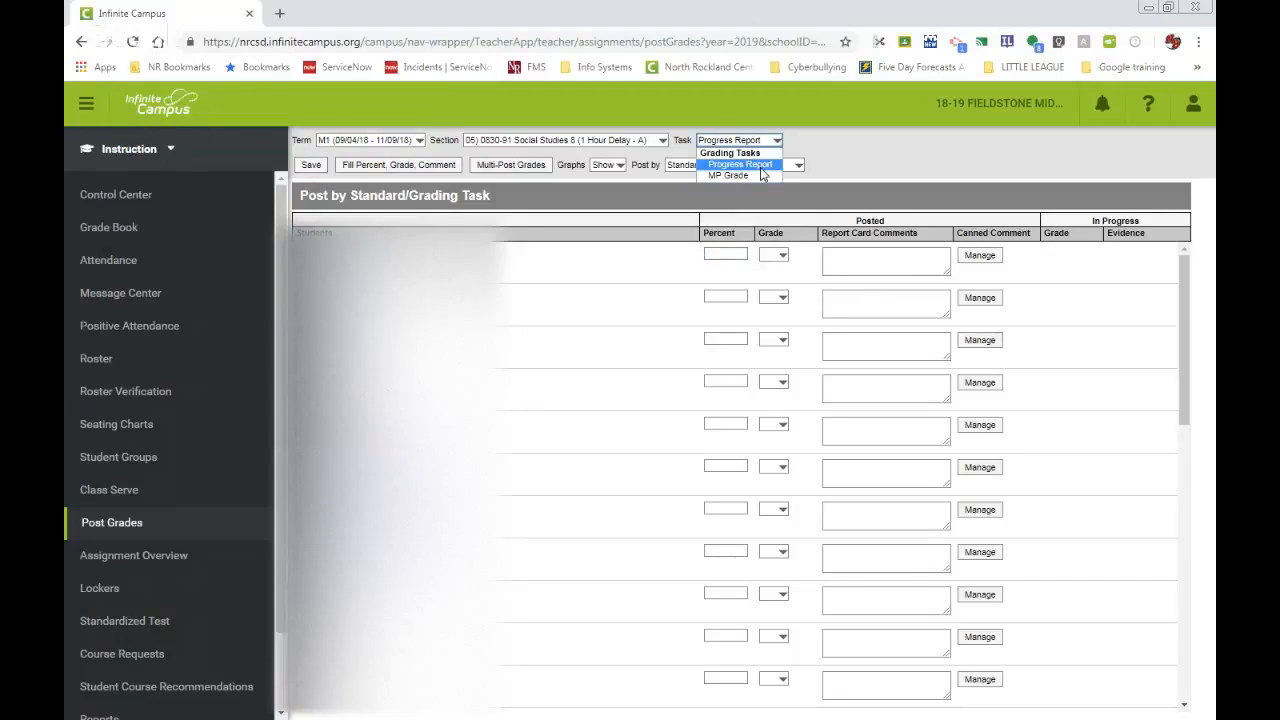
click(761, 168)
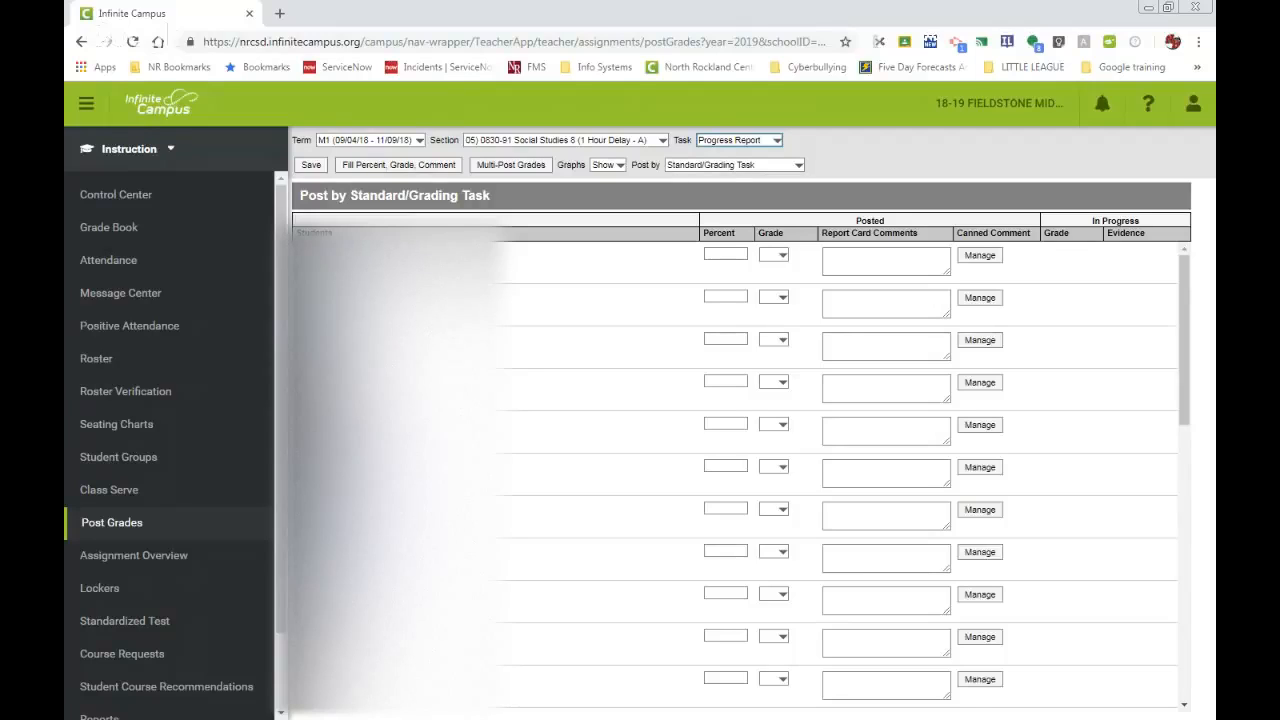
Set the grade to IPR for the first three students on the Post Grades page.
click(780, 256)
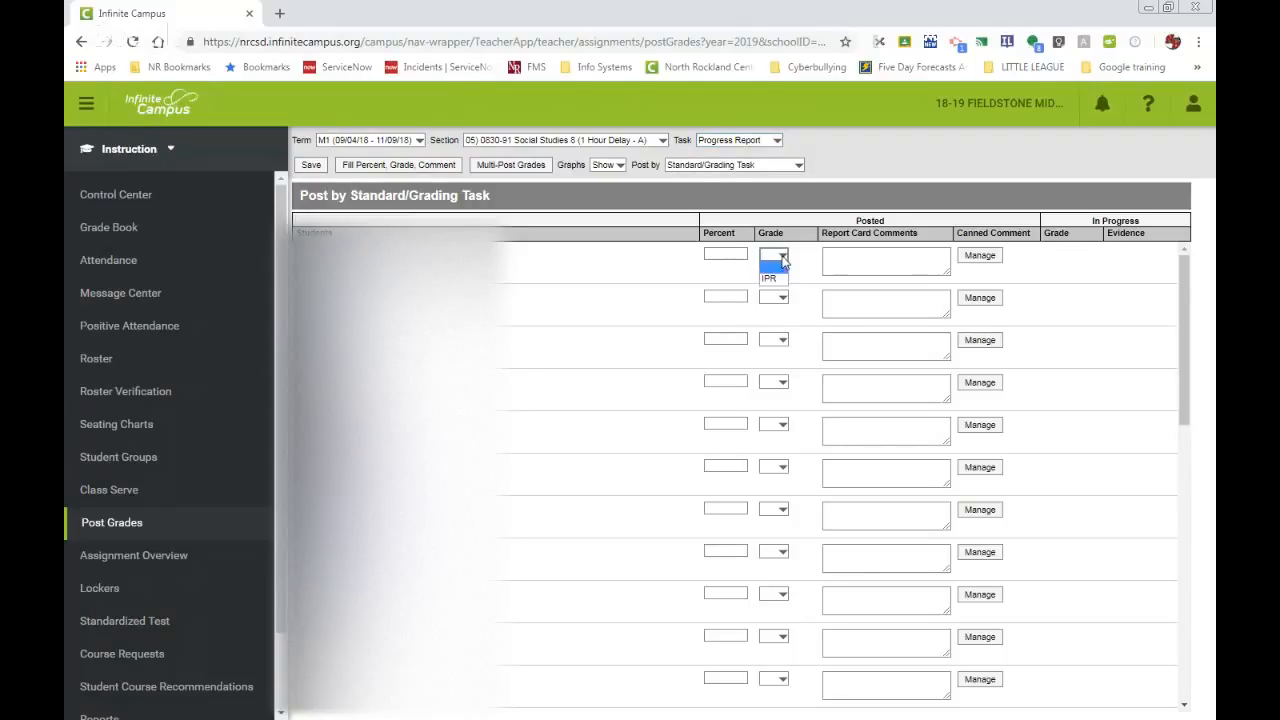
click(781, 279)
click(780, 297)
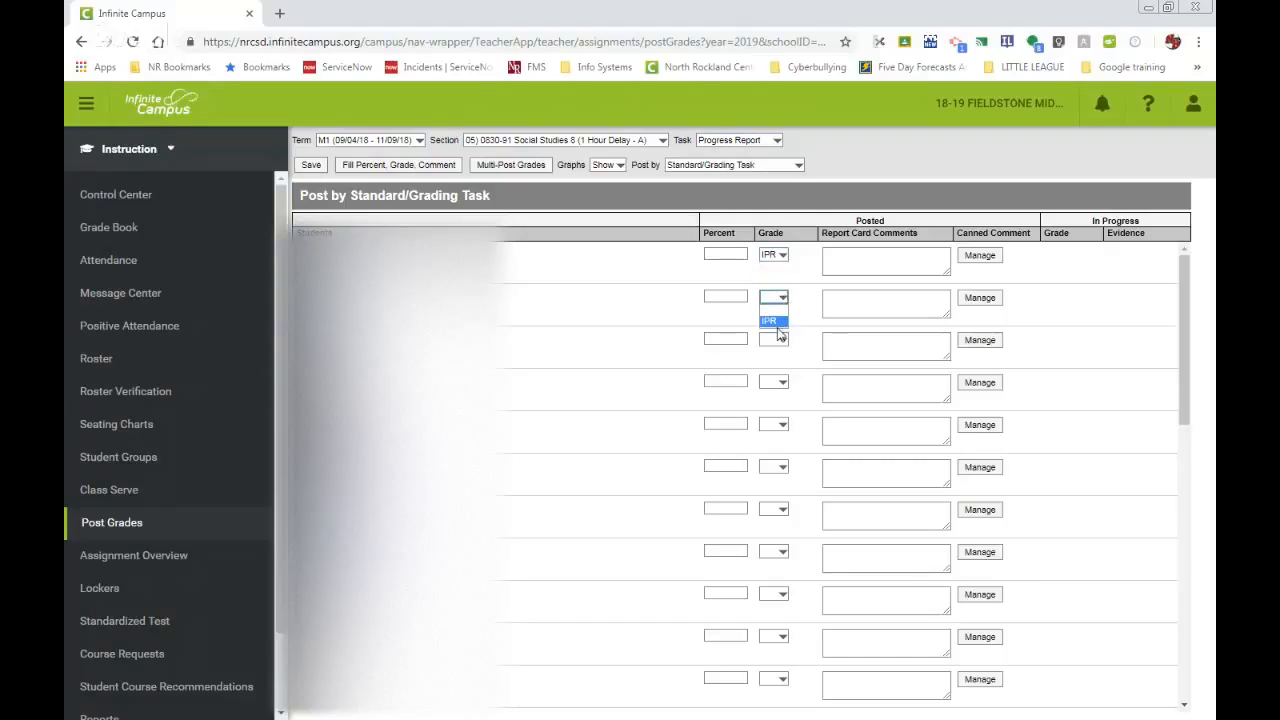
click(772, 322)
click(781, 342)
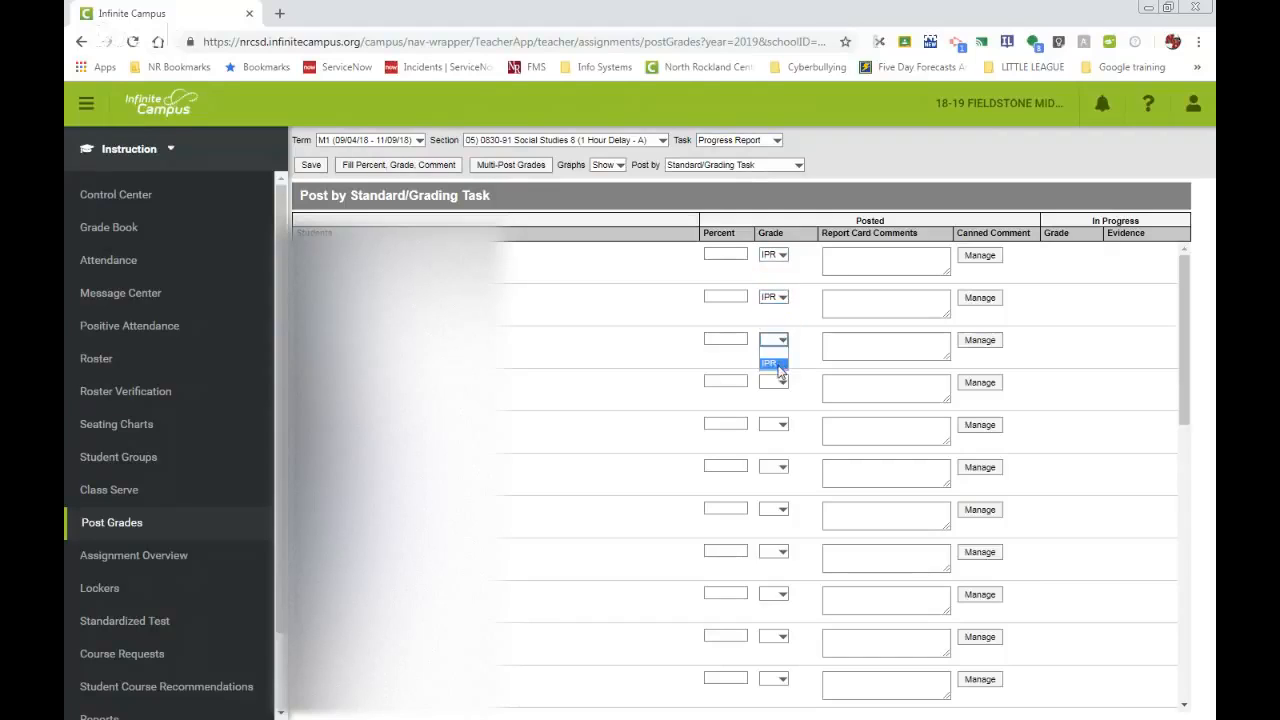
click(778, 364)
Add canned comments E300 and E301 to the first student's report card comments in Post Grades.
click(979, 257)
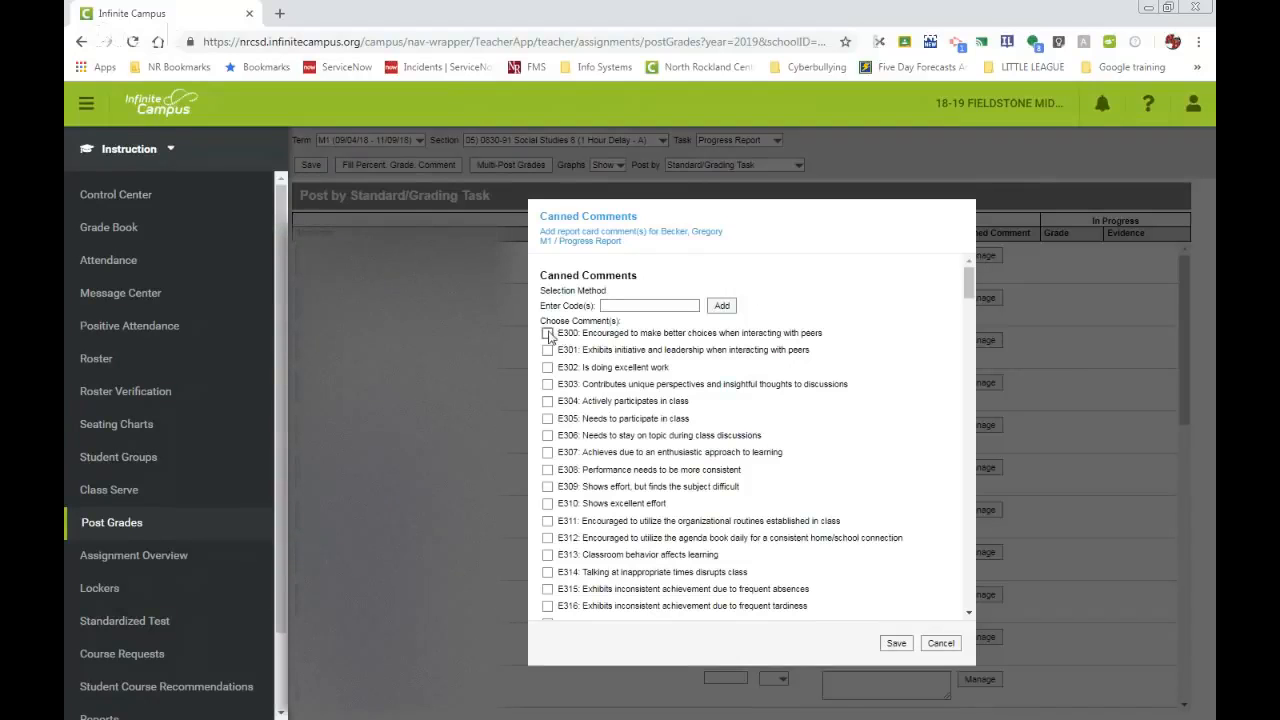
click(547, 333)
click(547, 350)
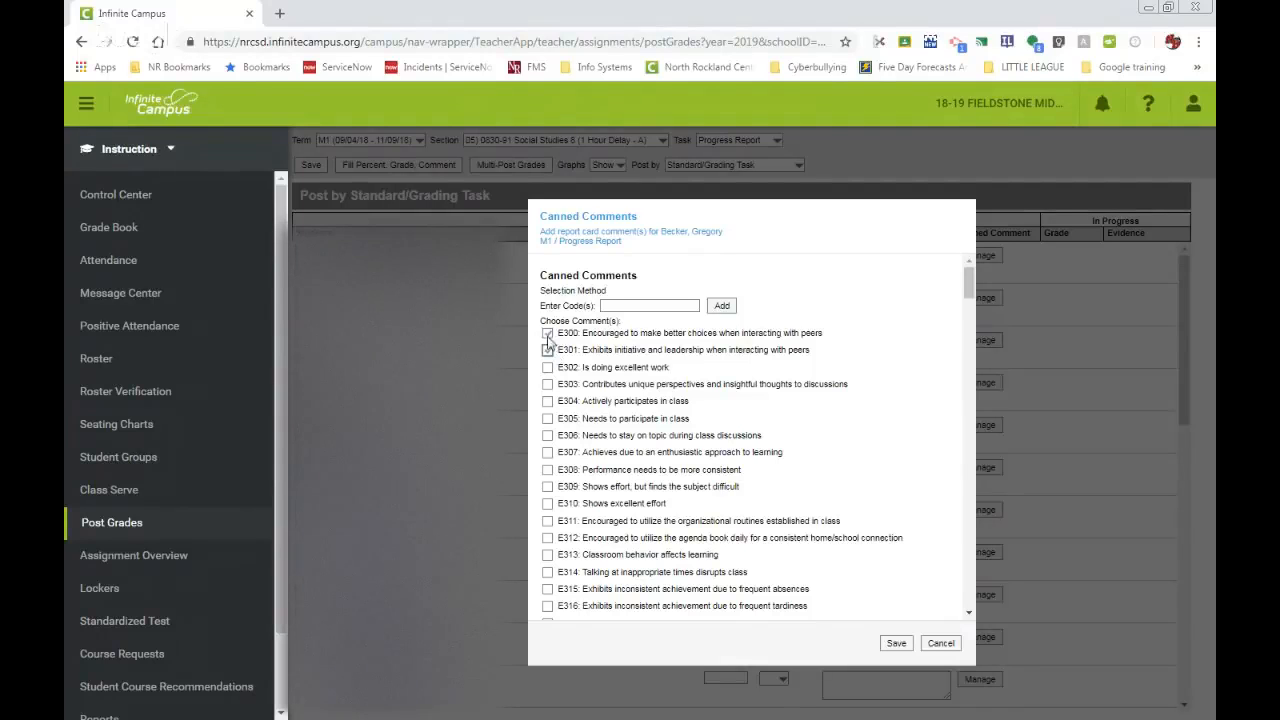
click(895, 644)
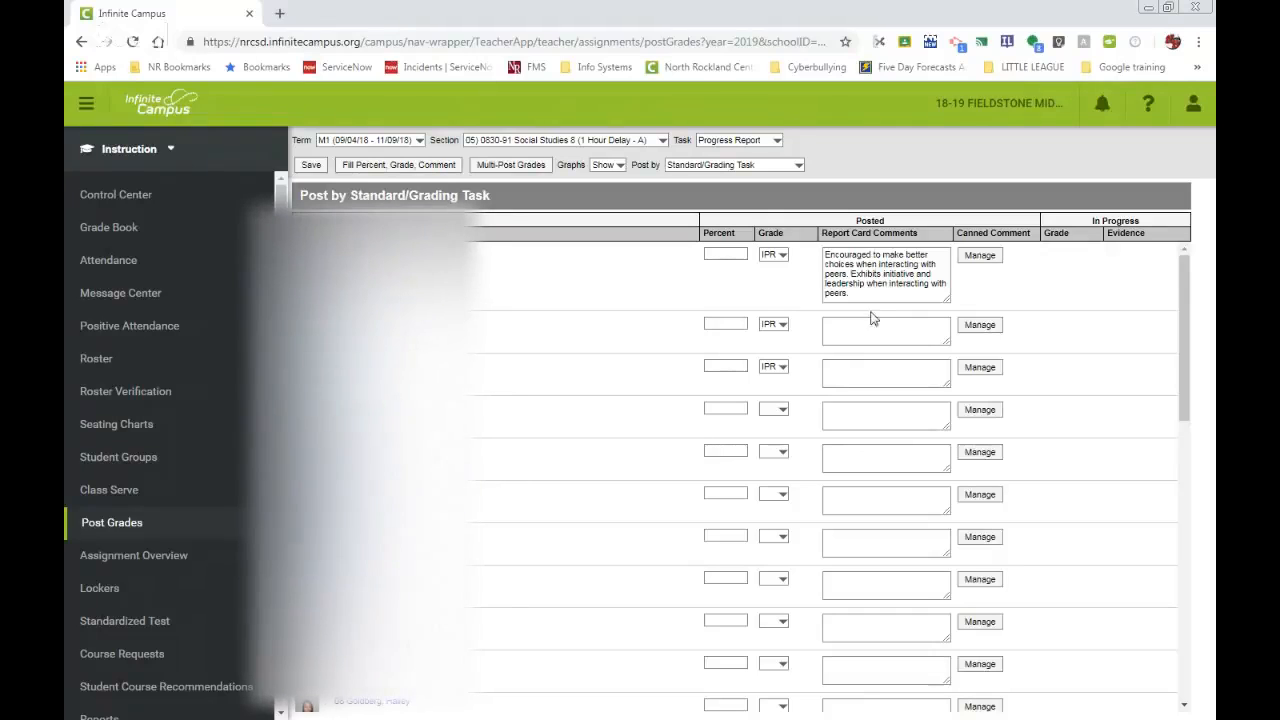
Fill all students with the IPR grade and canned comment E302 "Is doing excellent work", and check the filled rows.
click(379, 168)
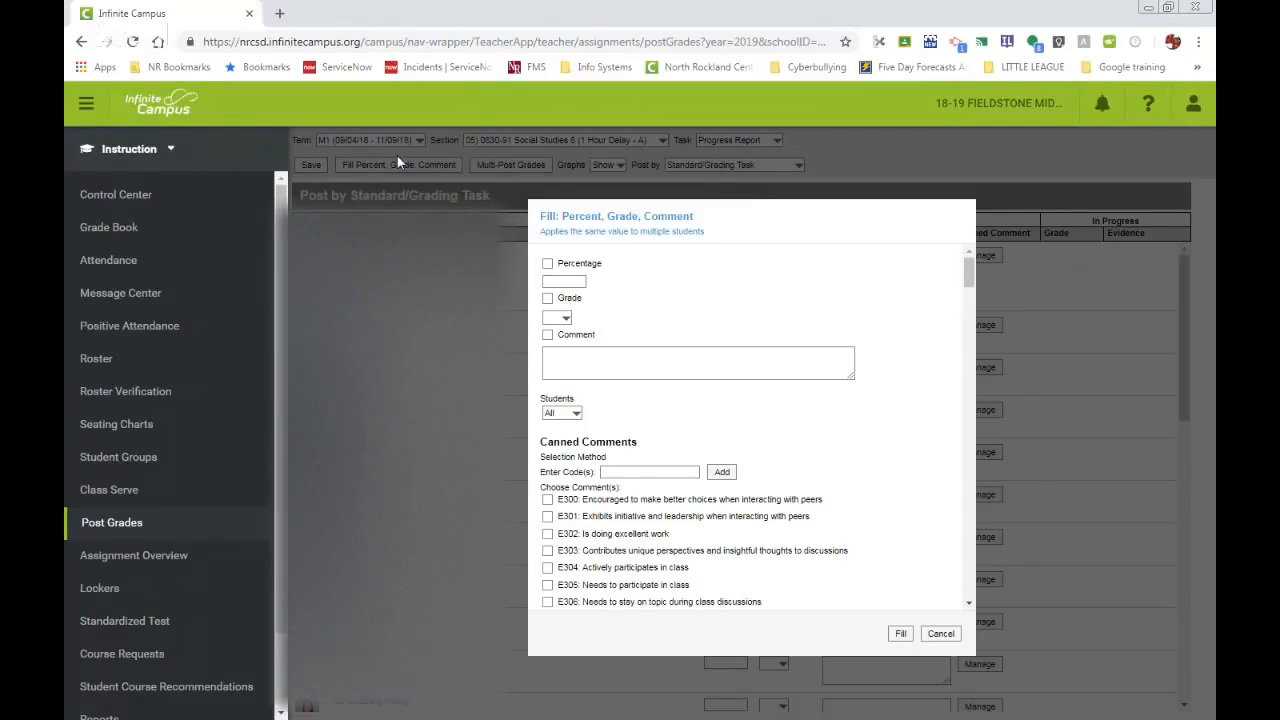
click(547, 299)
click(564, 318)
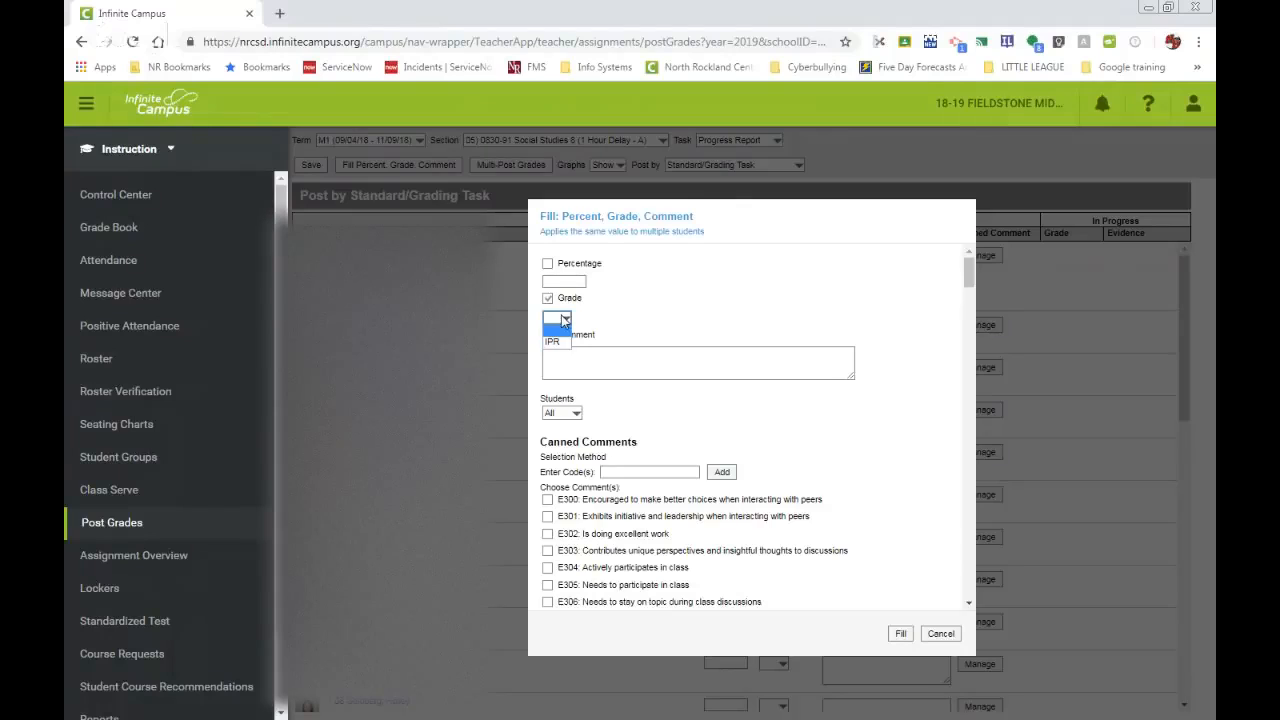
click(555, 342)
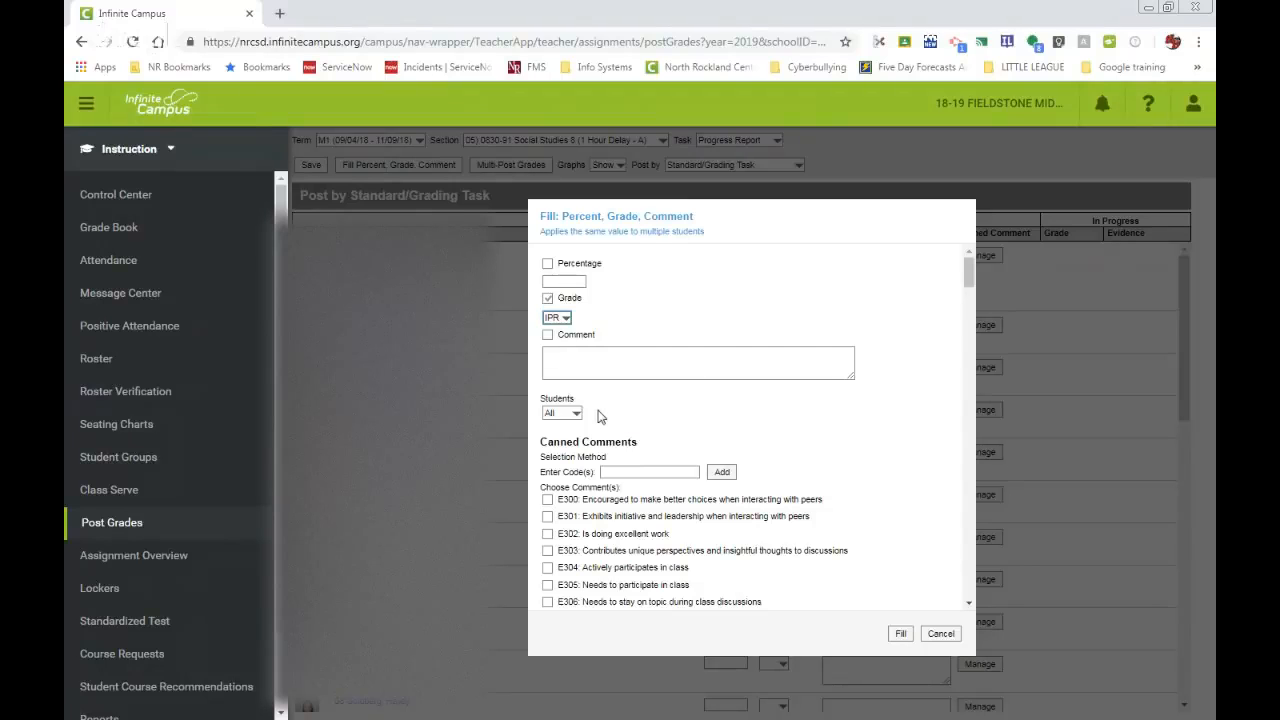
scroll(600, 416, down, 2)
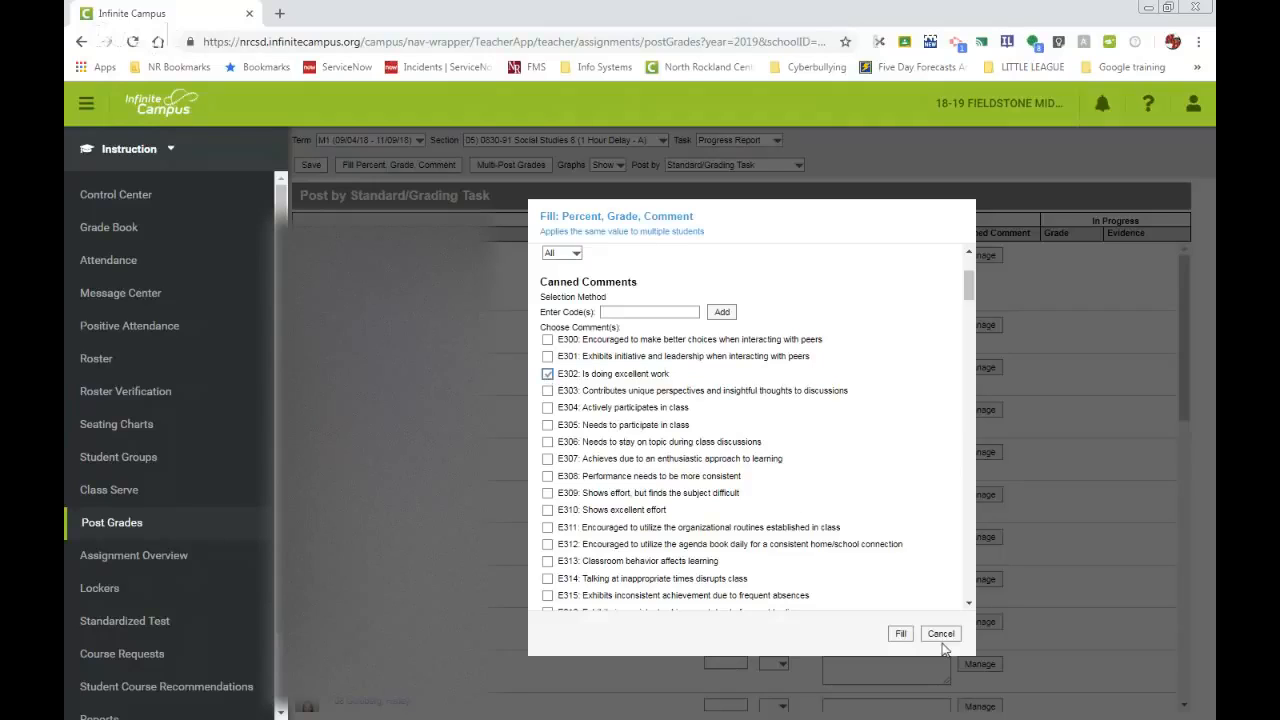
click(901, 634)
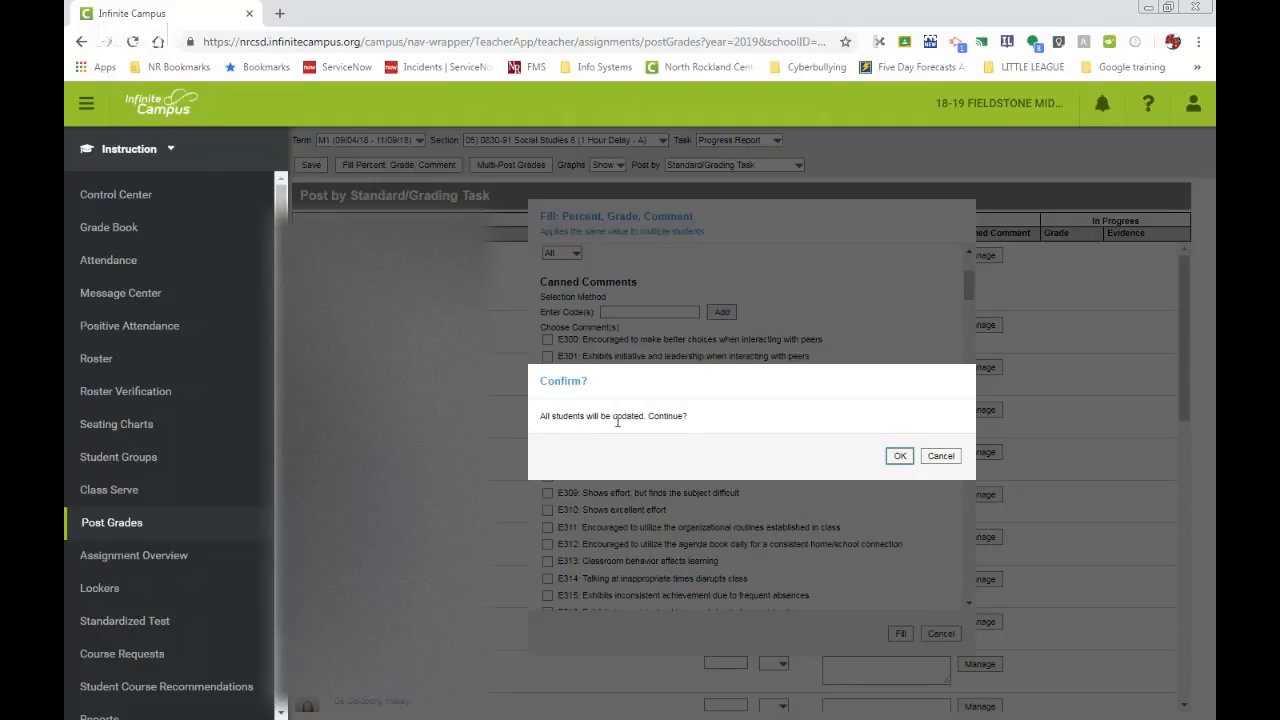
click(898, 457)
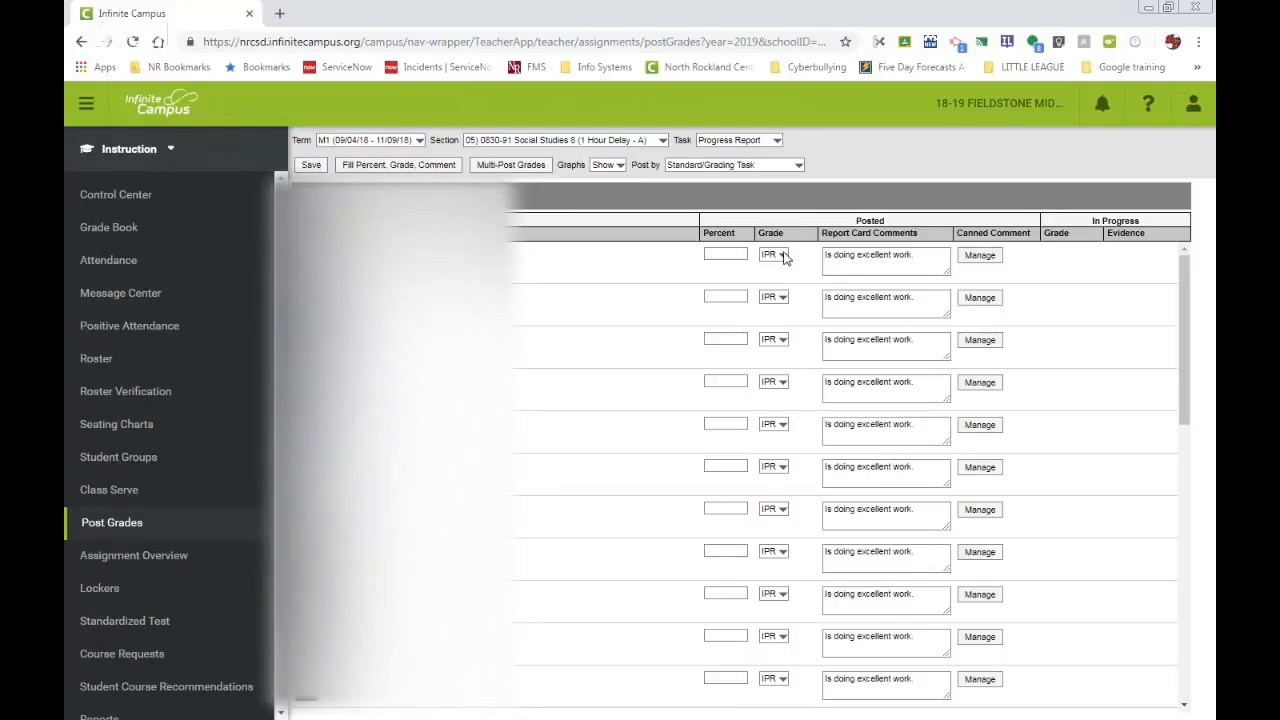
scroll(795, 590, down, 8)
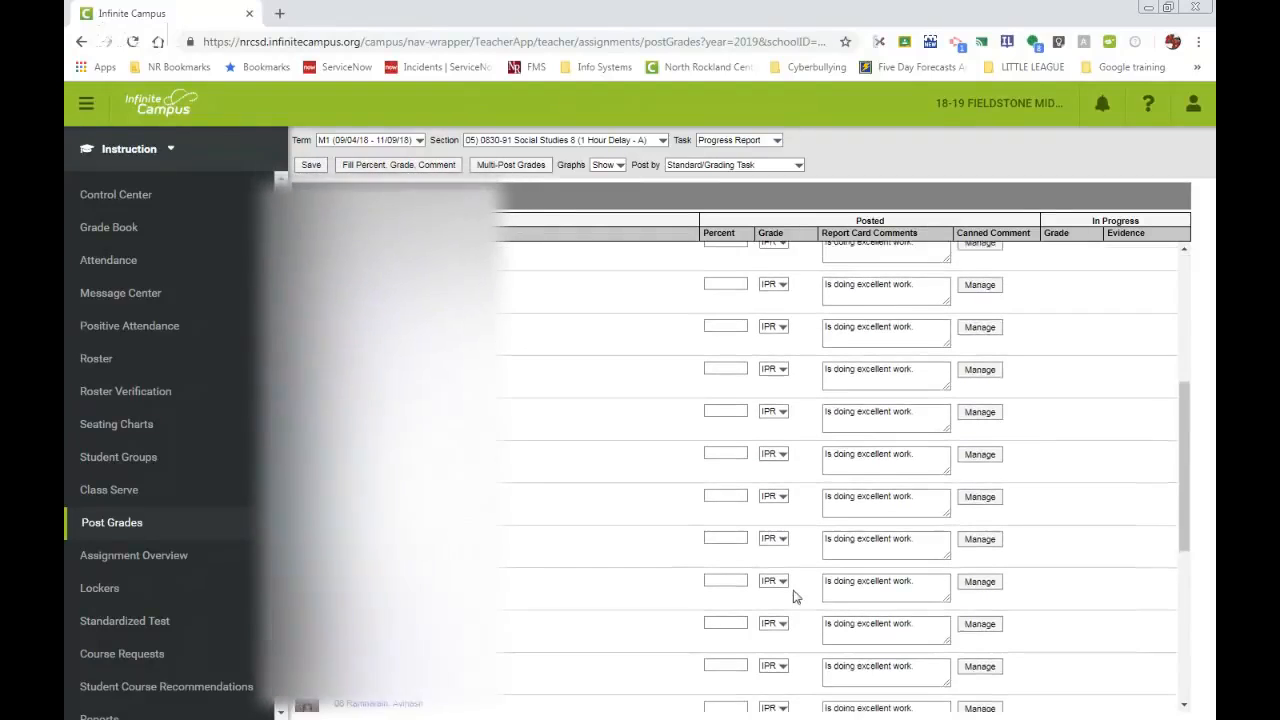
scroll(794, 589, up, 8)
scroll(790, 590, up, 1)
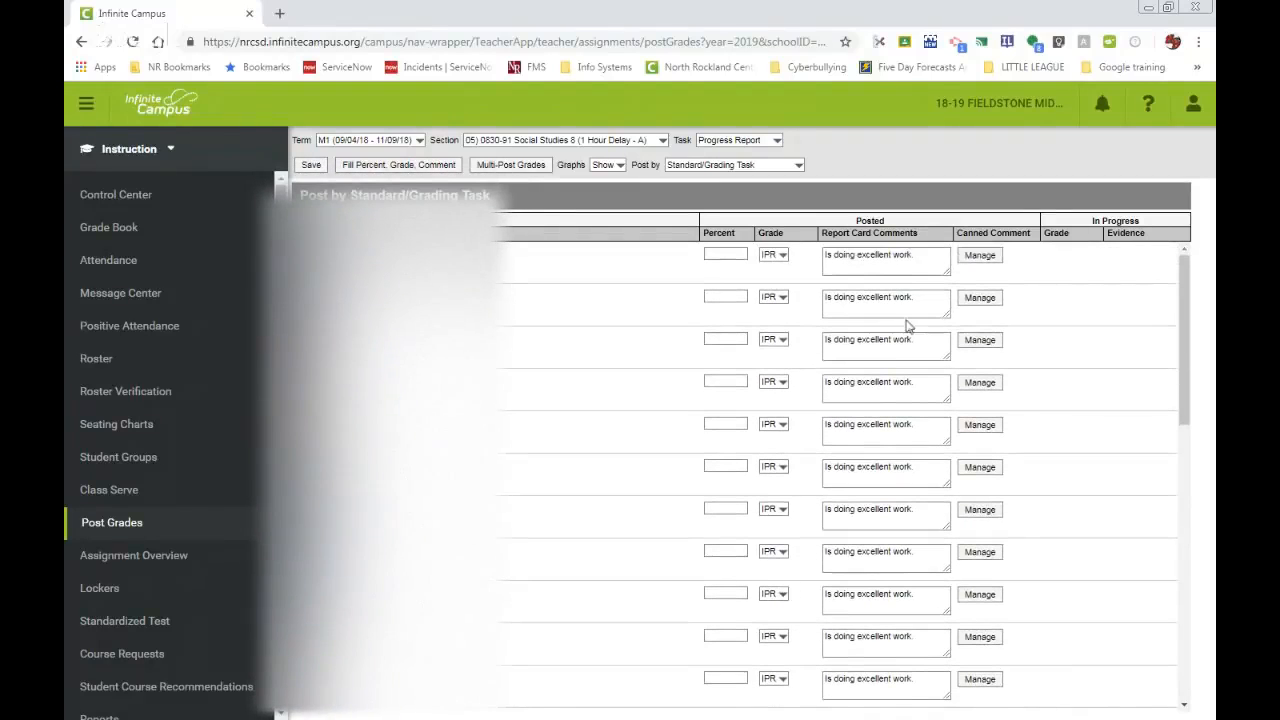